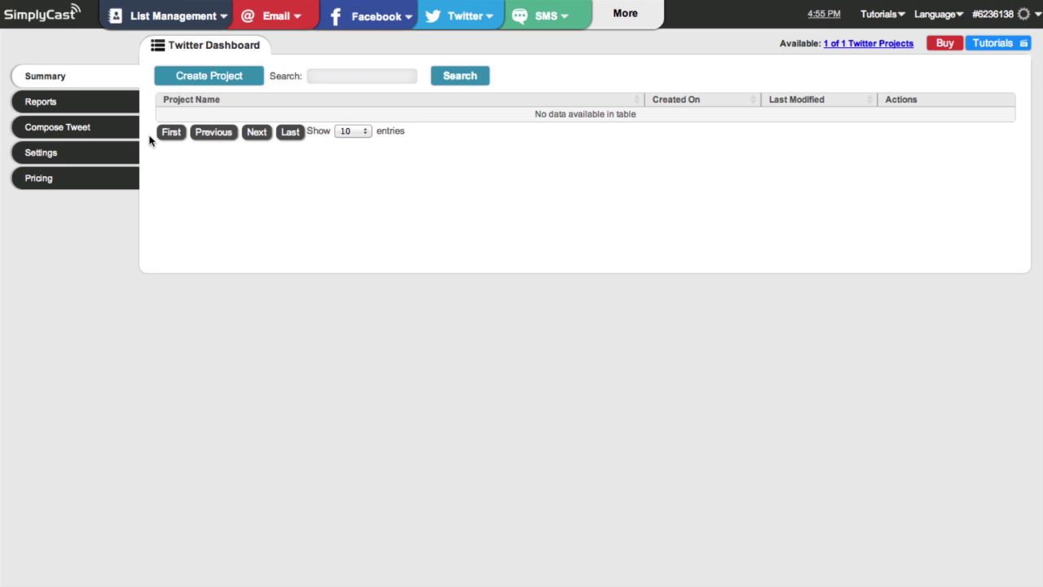
left_click(621, 14)
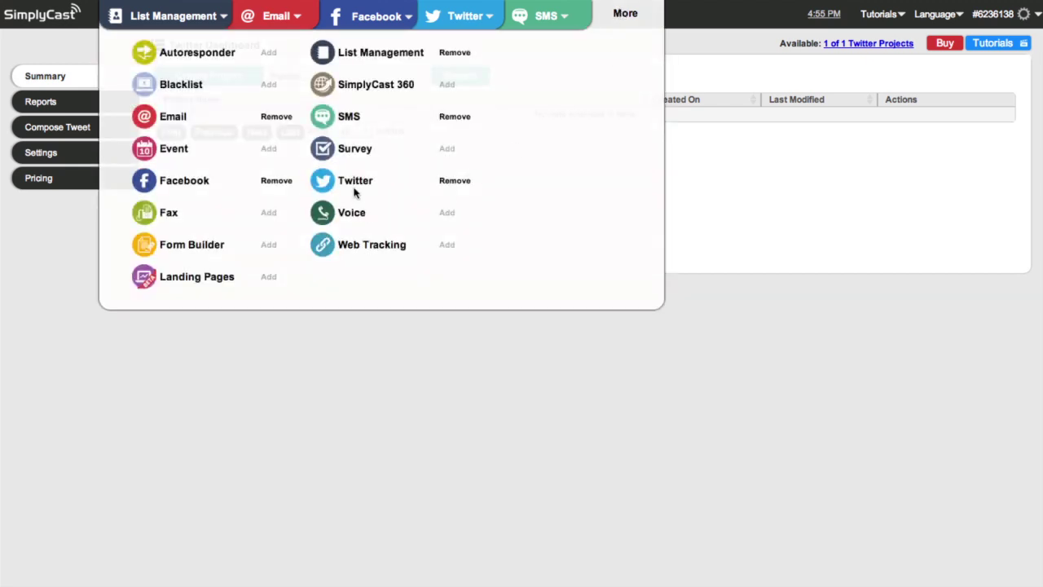
left_click(684, 148)
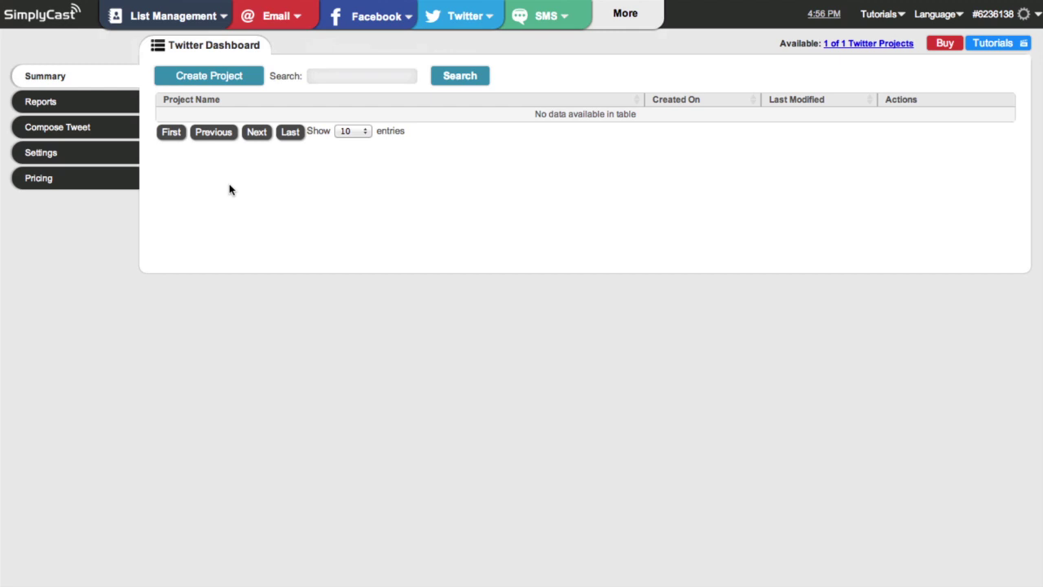
Step: Link a Twitter account in the Twitter settings, authorizing SimplyCast to use it
left_click(115, 153)
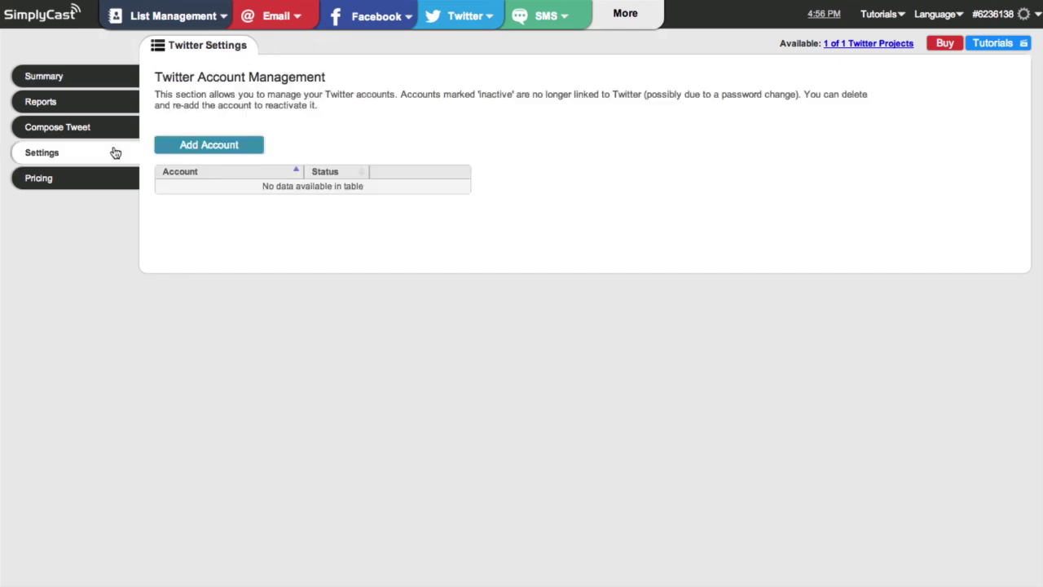
left_click(179, 146)
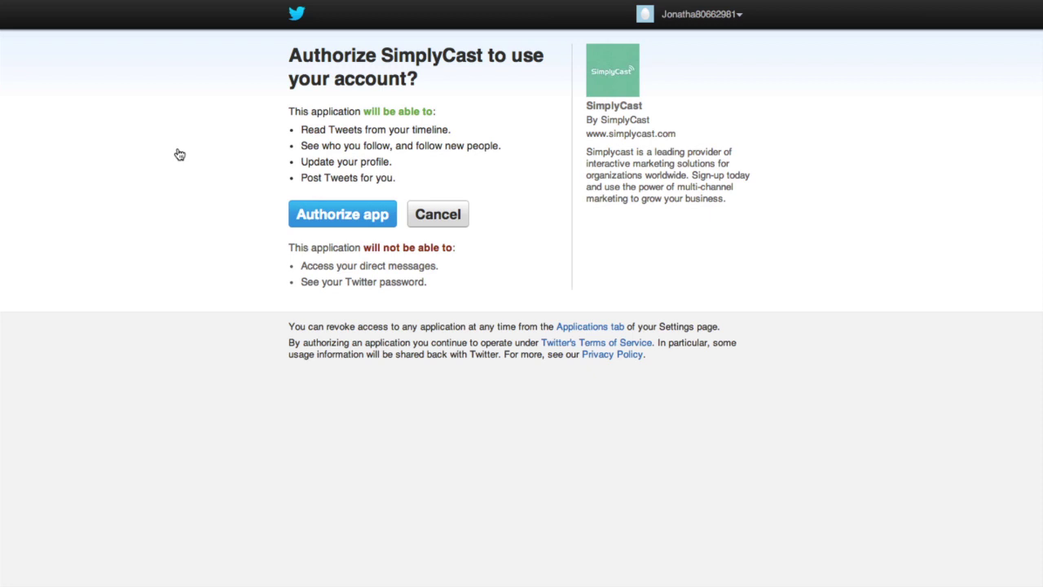
left_click(349, 215)
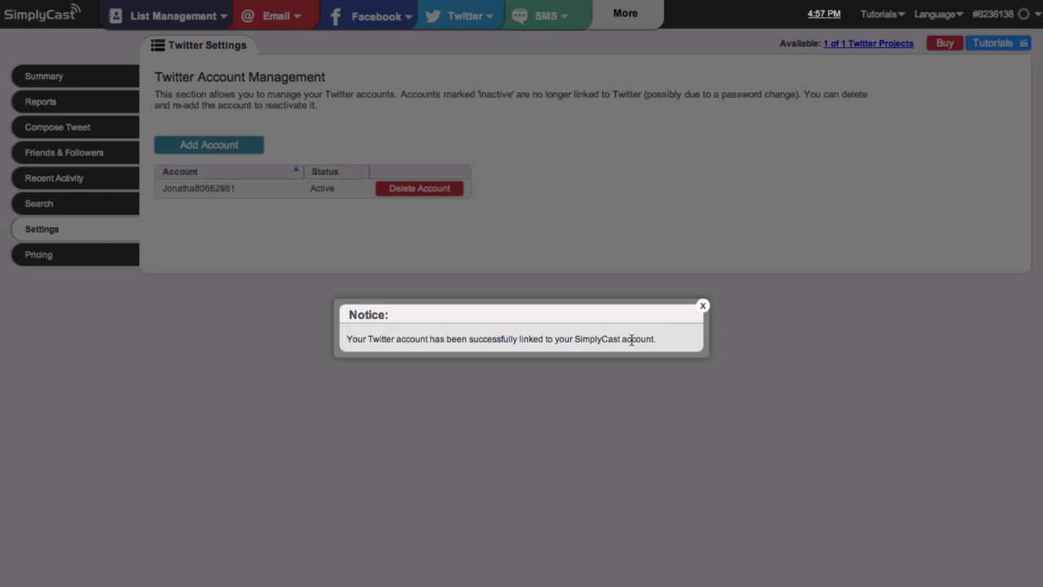
left_click(704, 308)
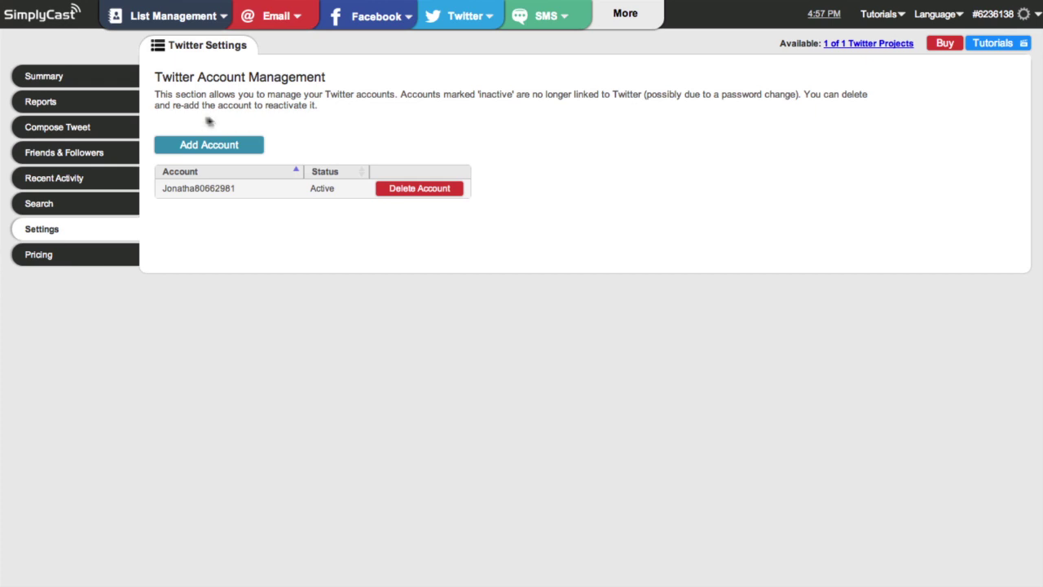
Step: Create a new Twitter project from the dashboard summary and name it "My Twitter Project"
left_click(112, 81)
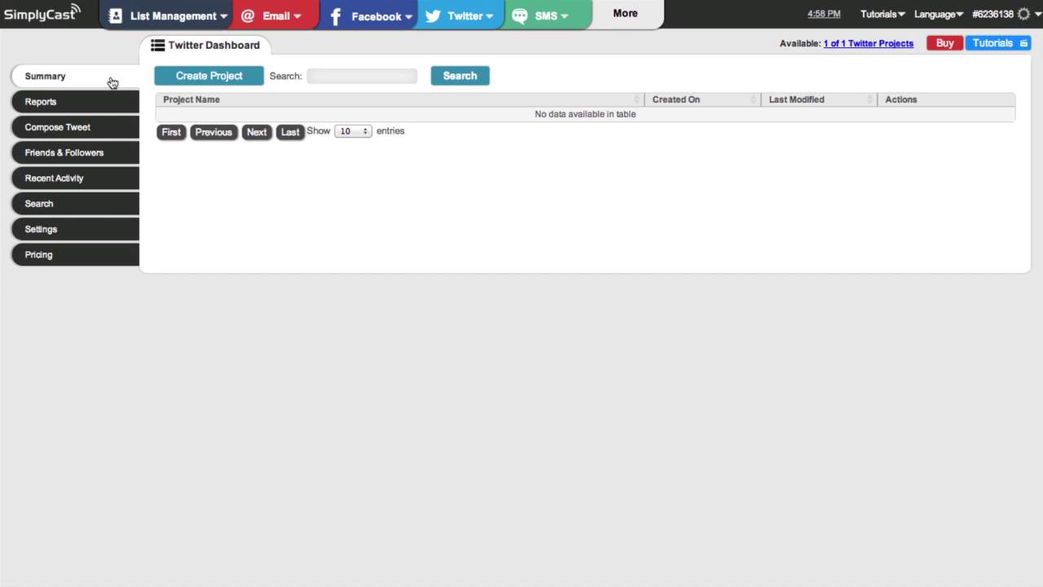
left_click(209, 78)
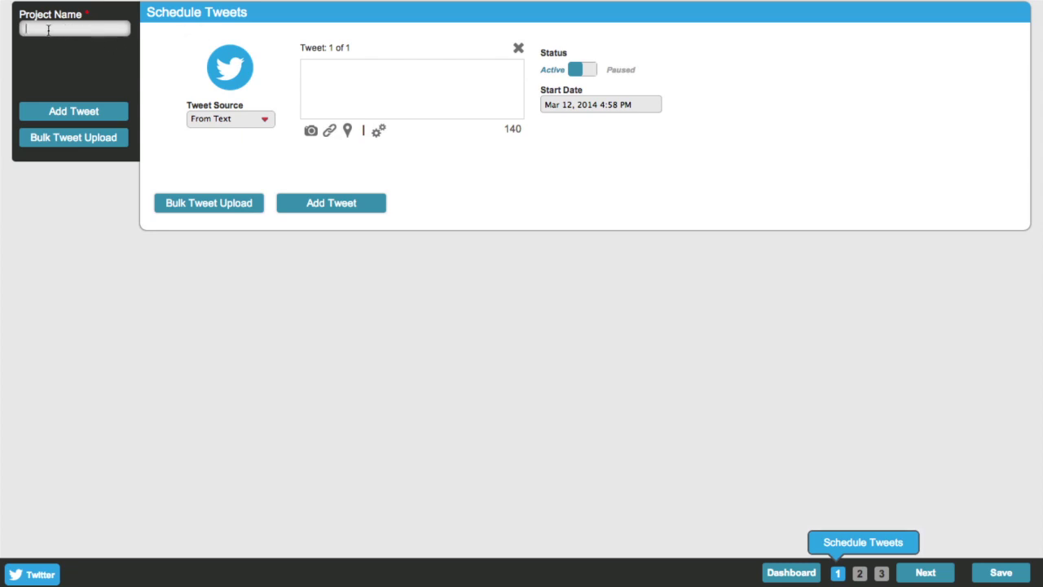
type("My ")
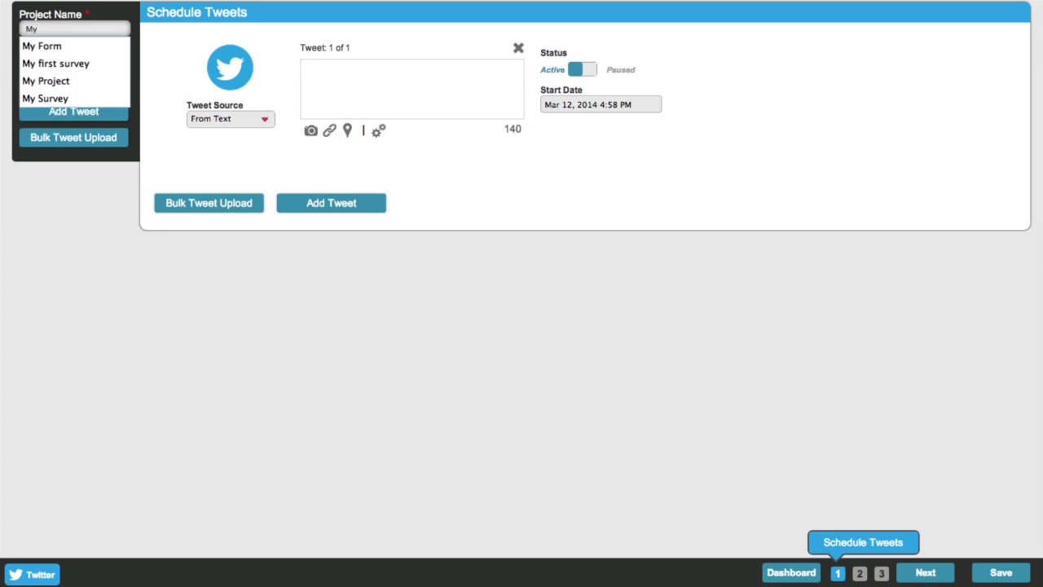
type("Twitter P")
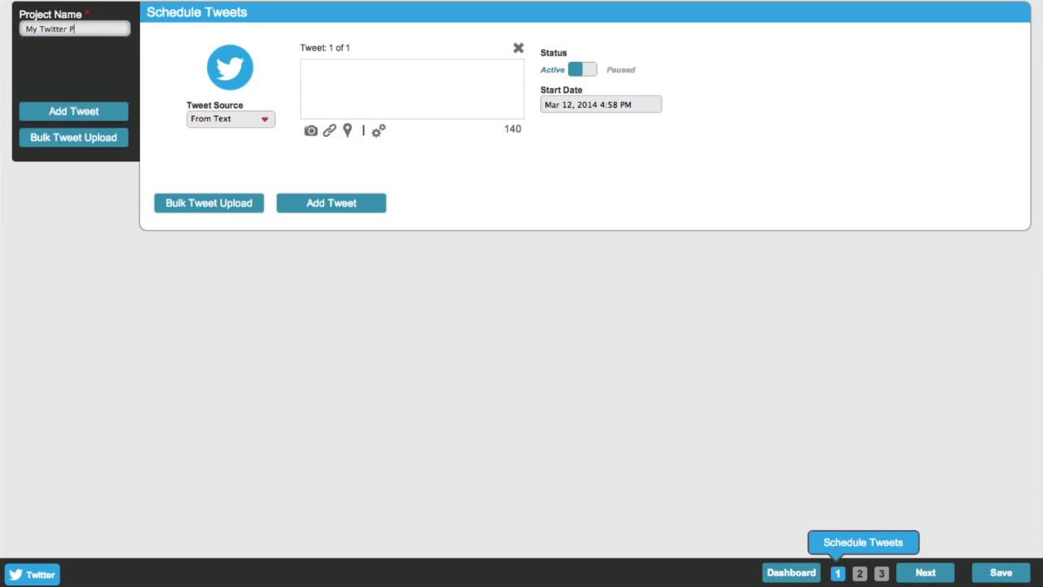
type("roject")
key("Tab")
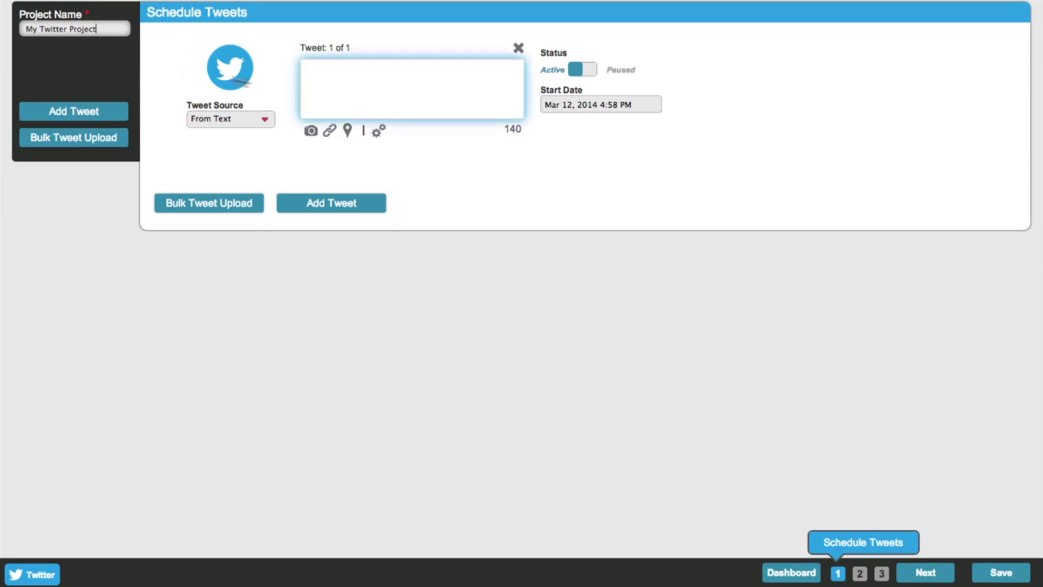
Step: Add a second tweet to the project's schedule
left_click(387, 74)
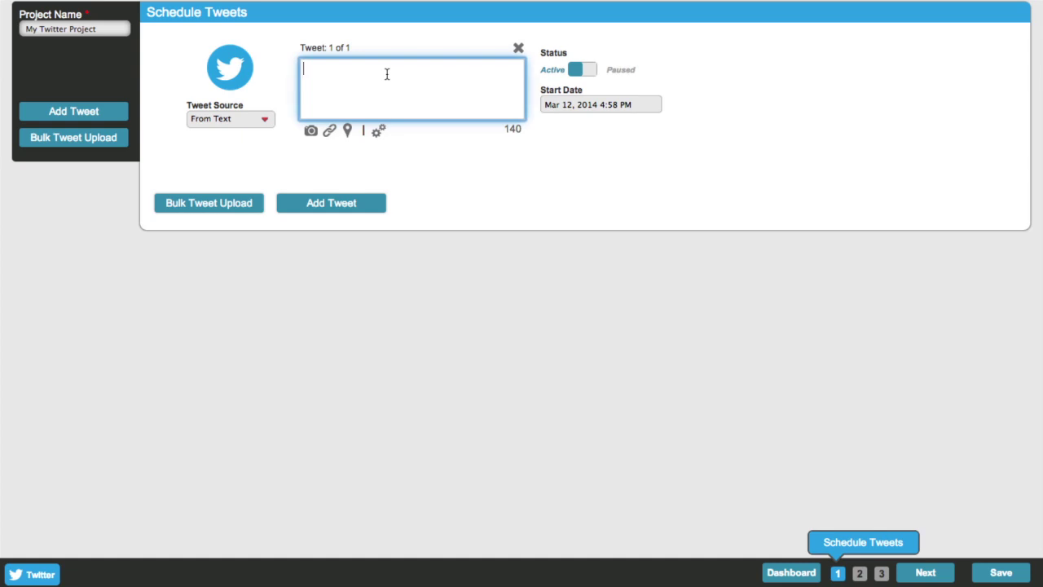
left_click(78, 114)
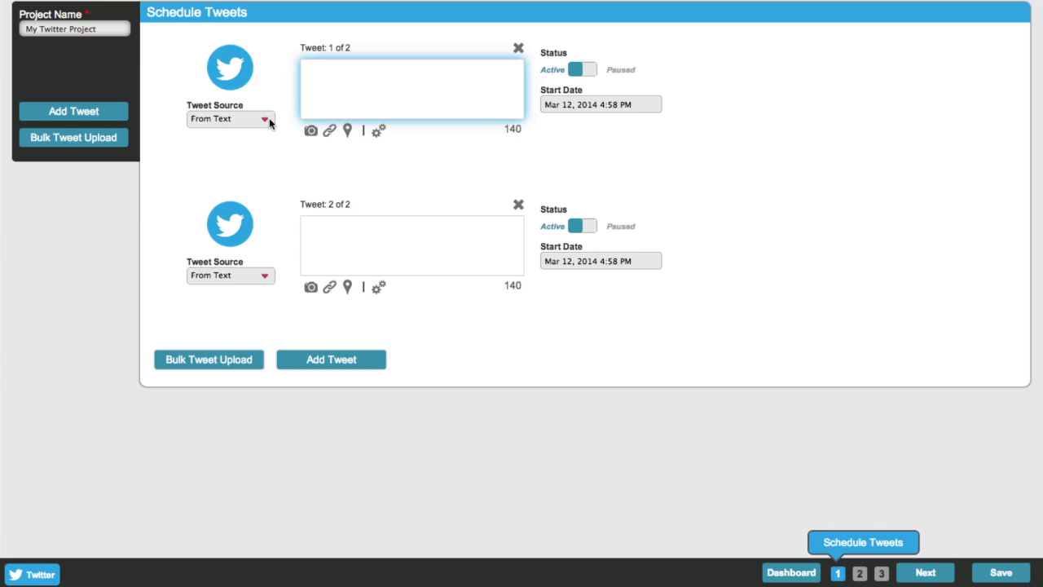
left_click(373, 68)
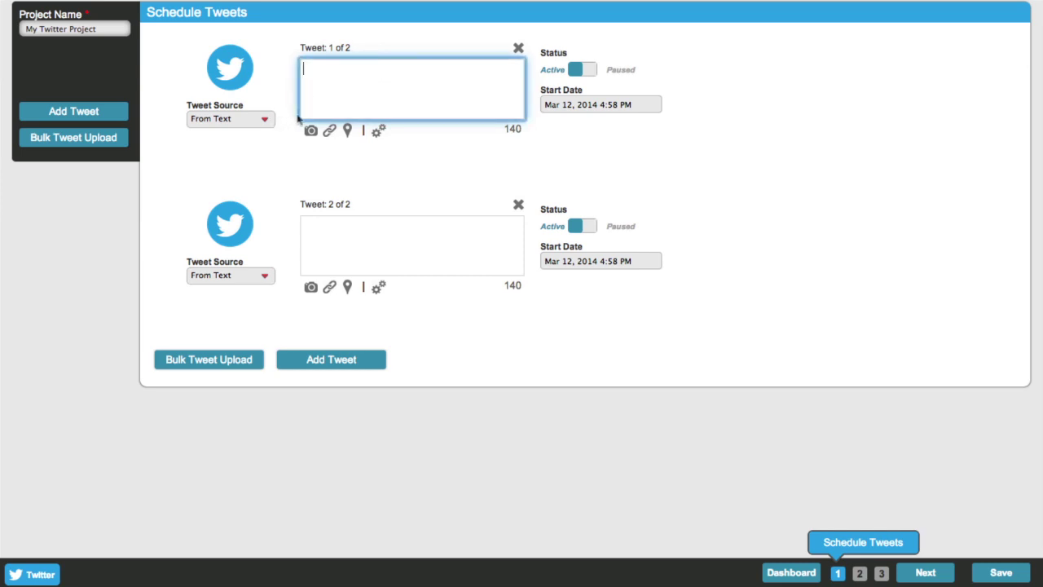
Step: Switch the first tweet's source to From RSS and back to From Text
left_click(267, 123)
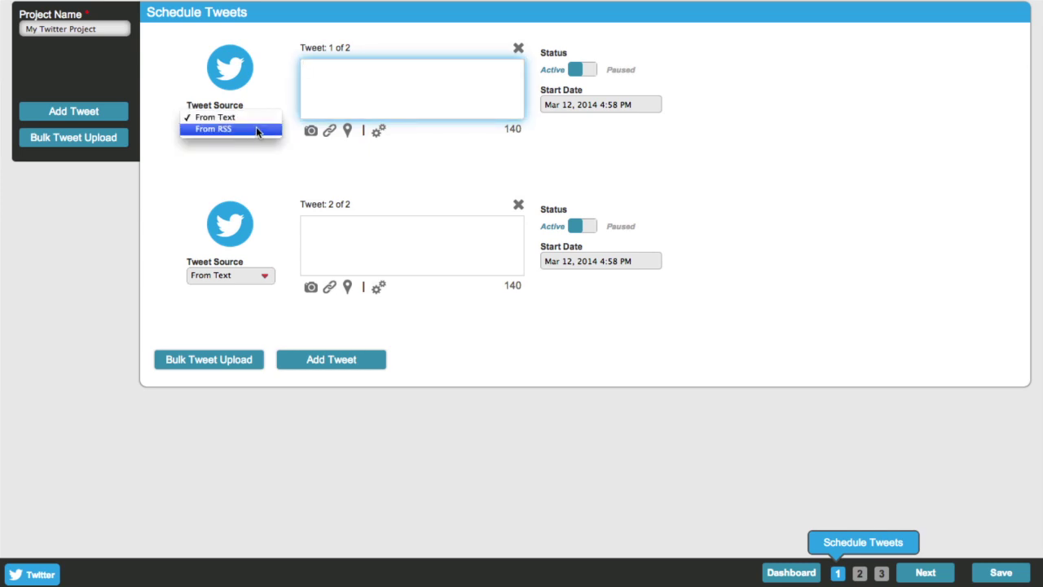
left_click(256, 128)
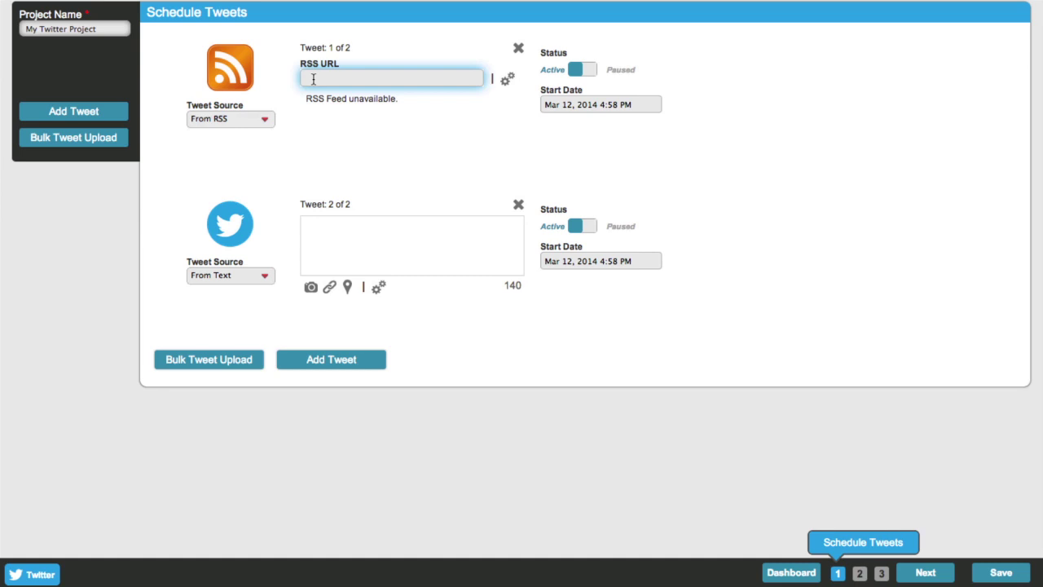
left_click(265, 120)
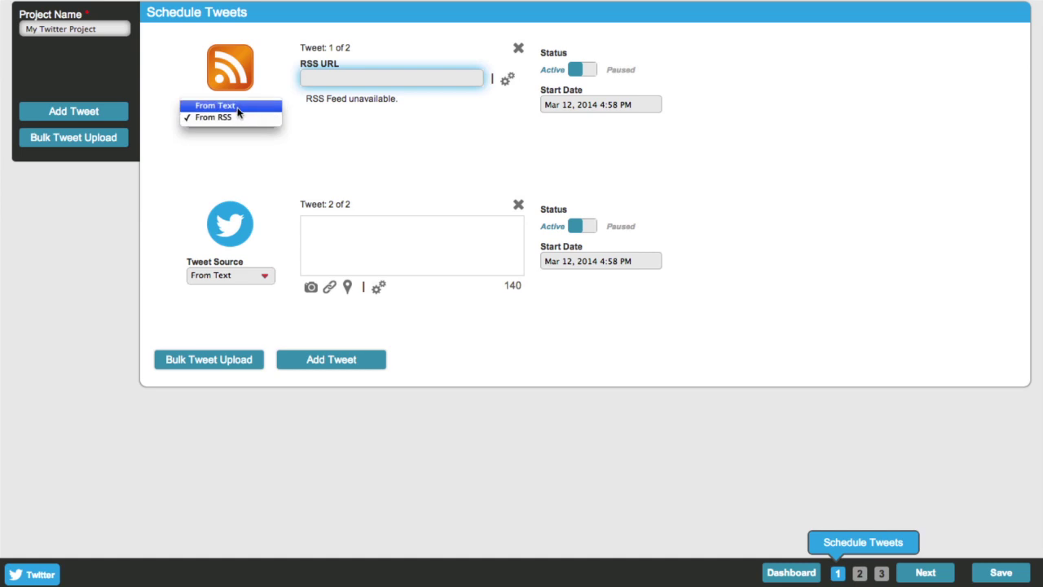
left_click(238, 107)
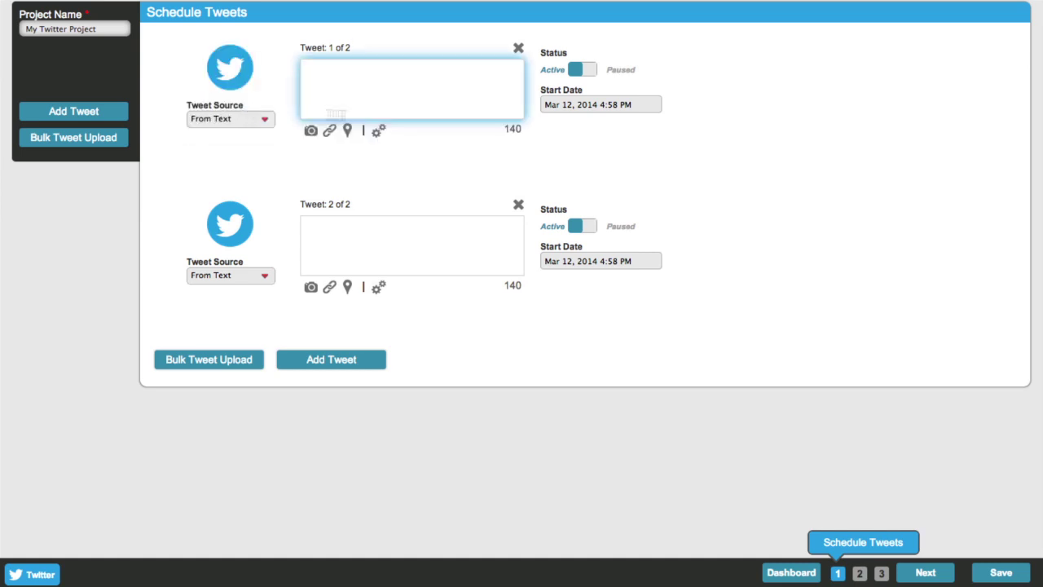
Step: Write "This is my first tweet." as the first tweet's text and attach the image 128x128.png to it
left_click(387, 85)
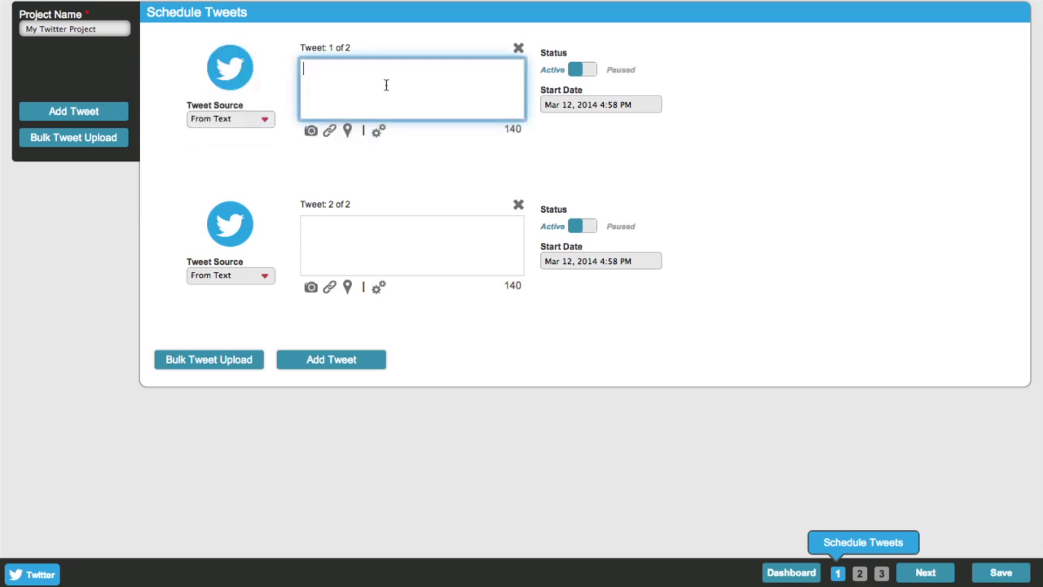
type("This is my first  tweet.")
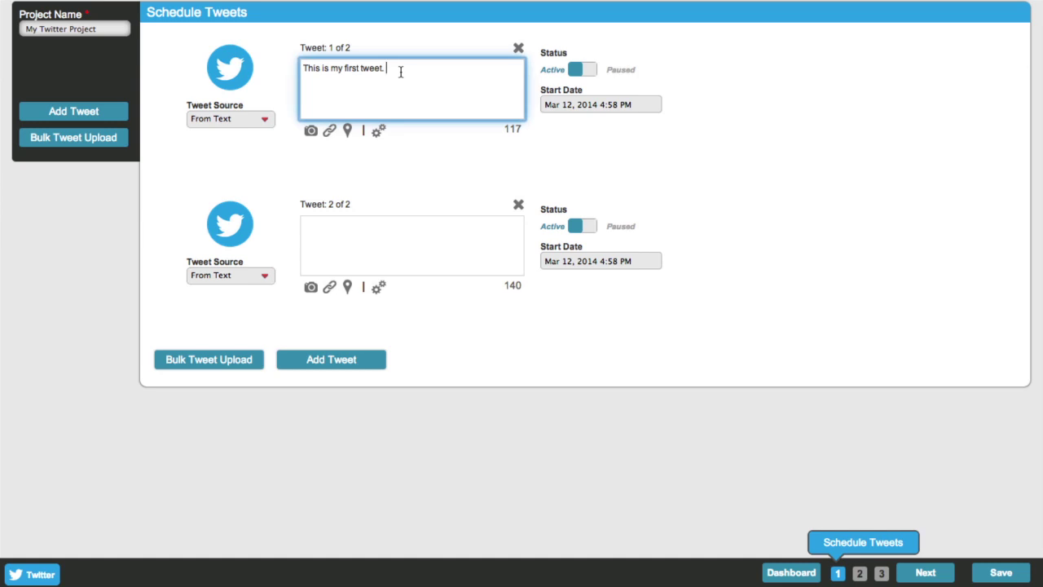
left_click(312, 132)
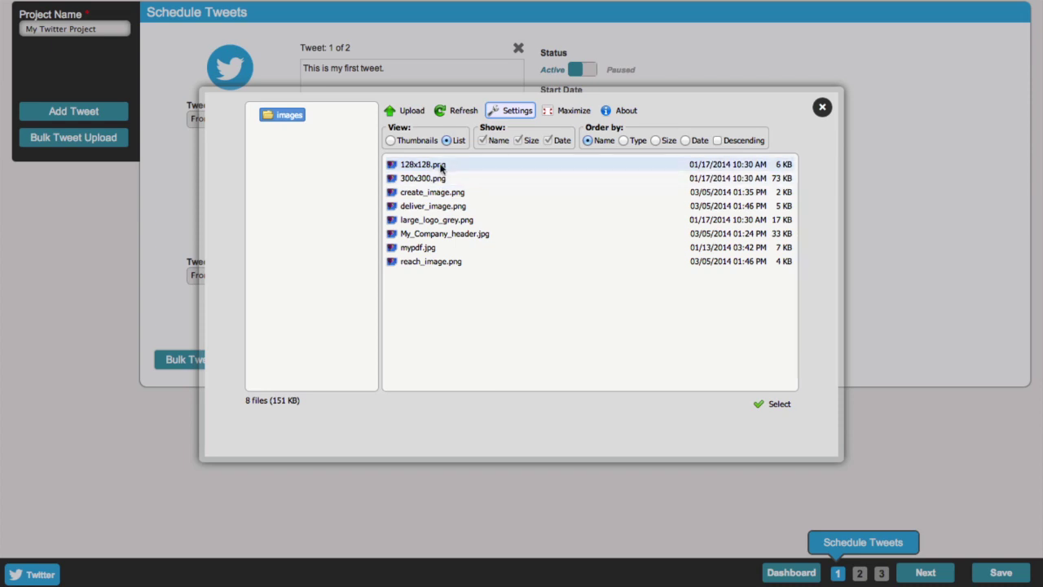
double_click(423, 165)
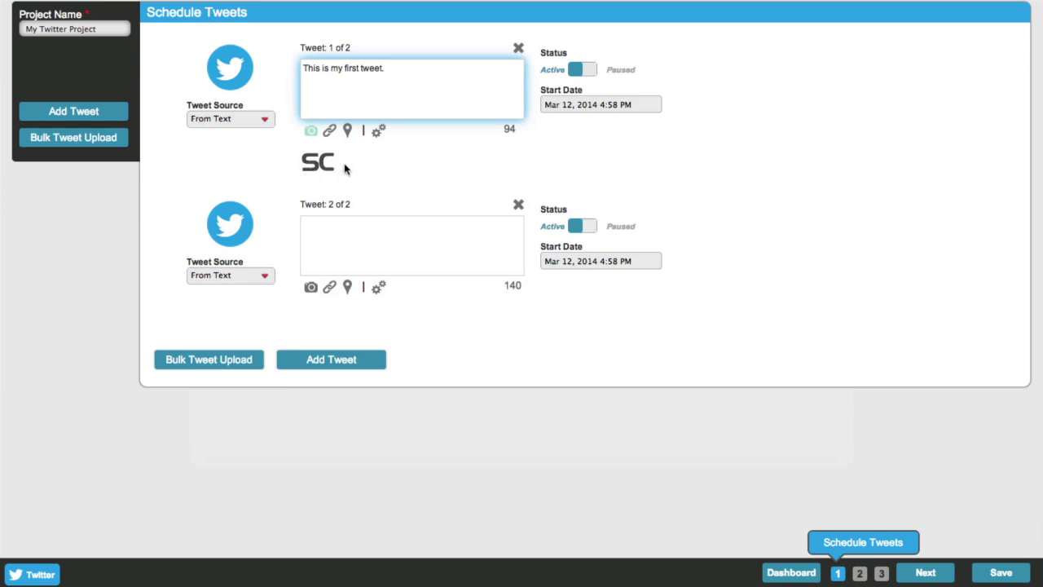
left_click(400, 72)
type("h")
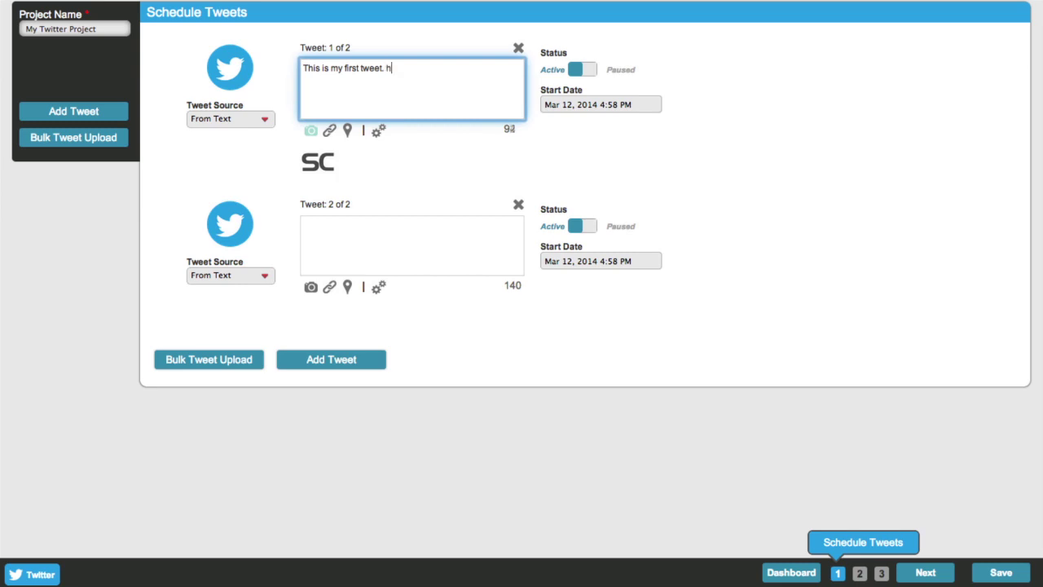
type("ttp://www.example.com")
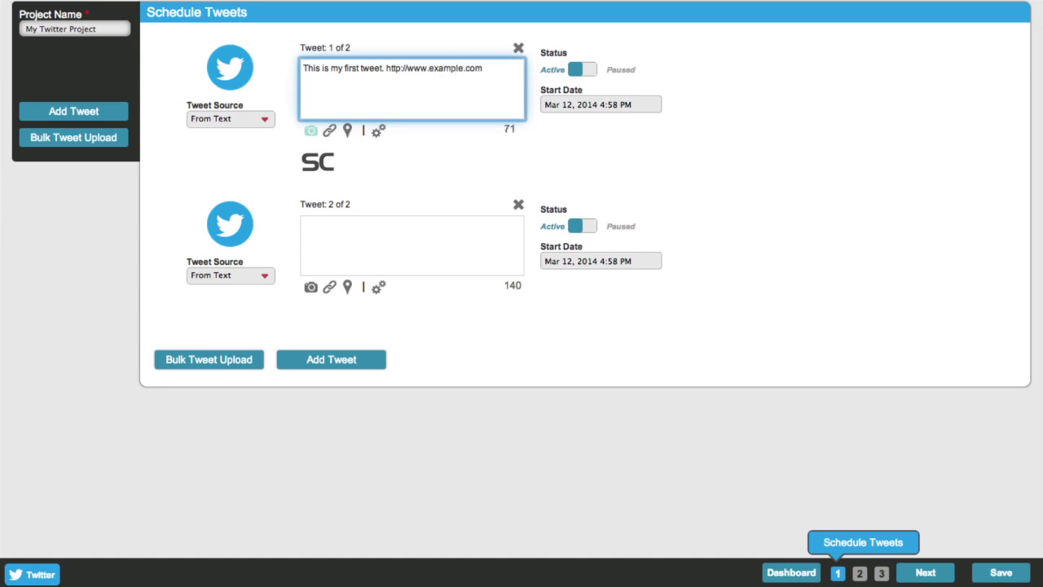
left_click(330, 132)
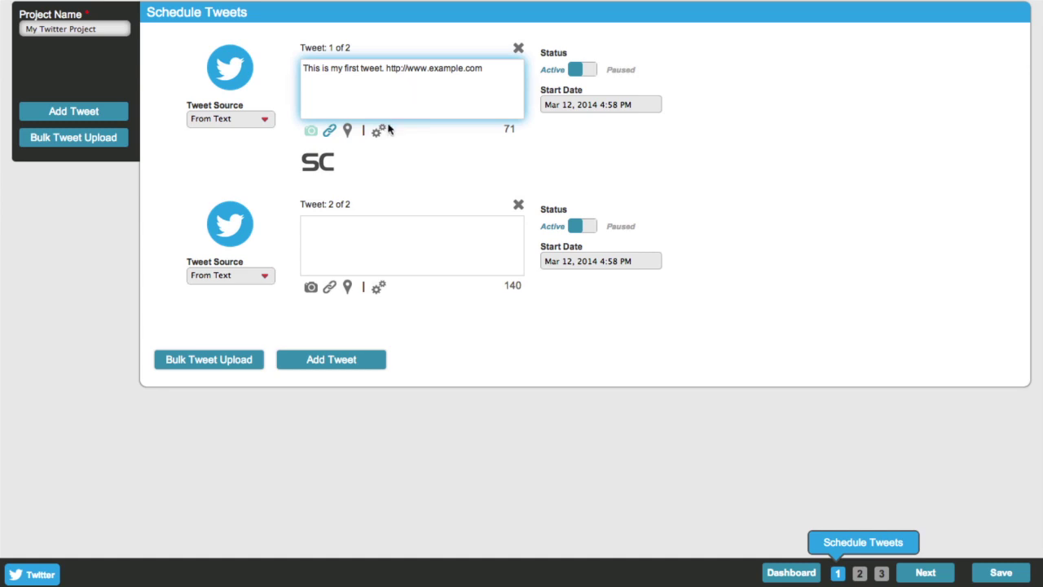
Step: Add a location to the first tweet and set it to Halifax, Nova Scotia, Canada
left_click(347, 132)
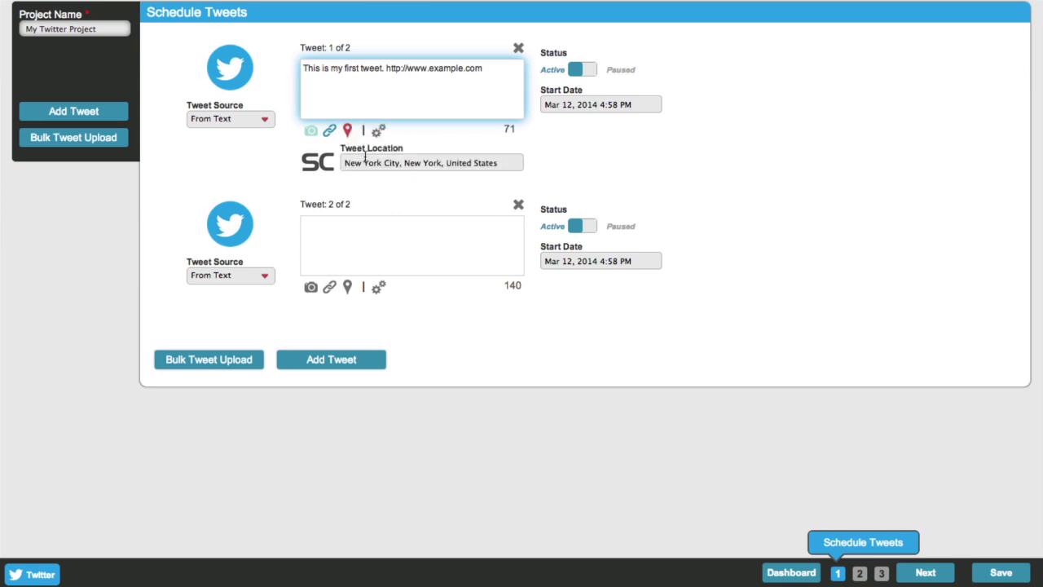
left_click(432, 161)
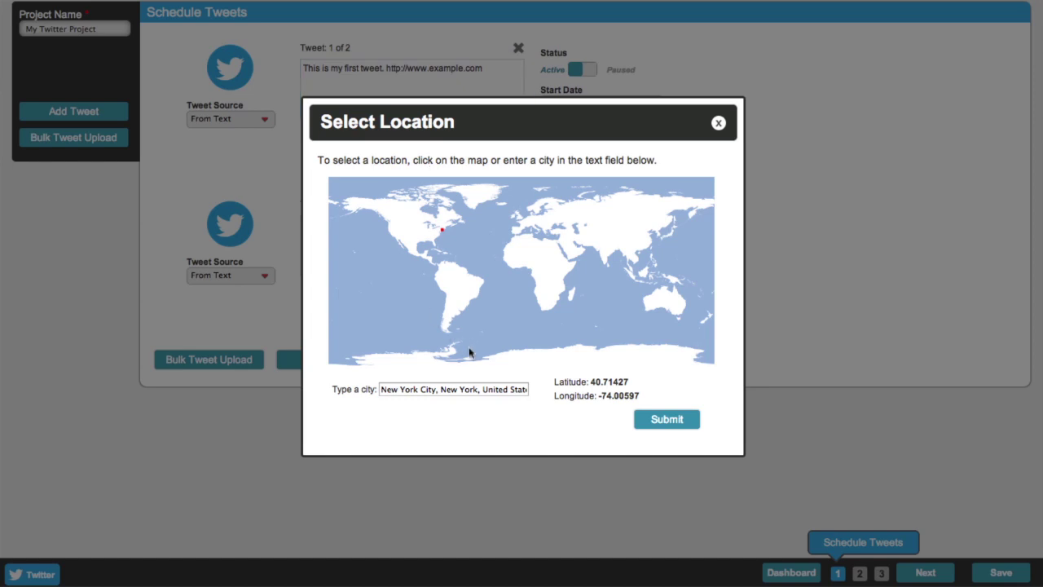
left_click(400, 389)
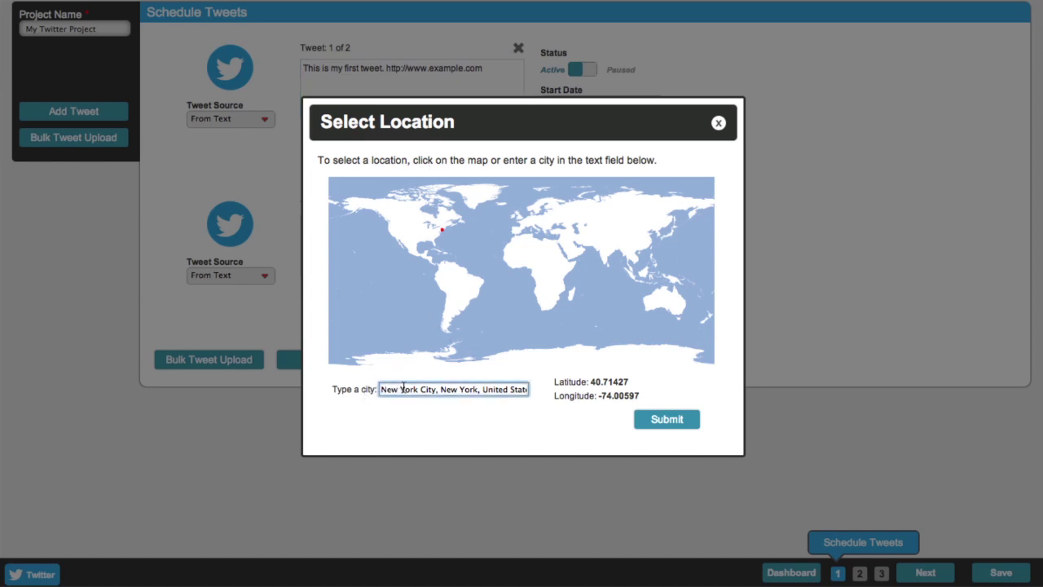
right_click(404, 391)
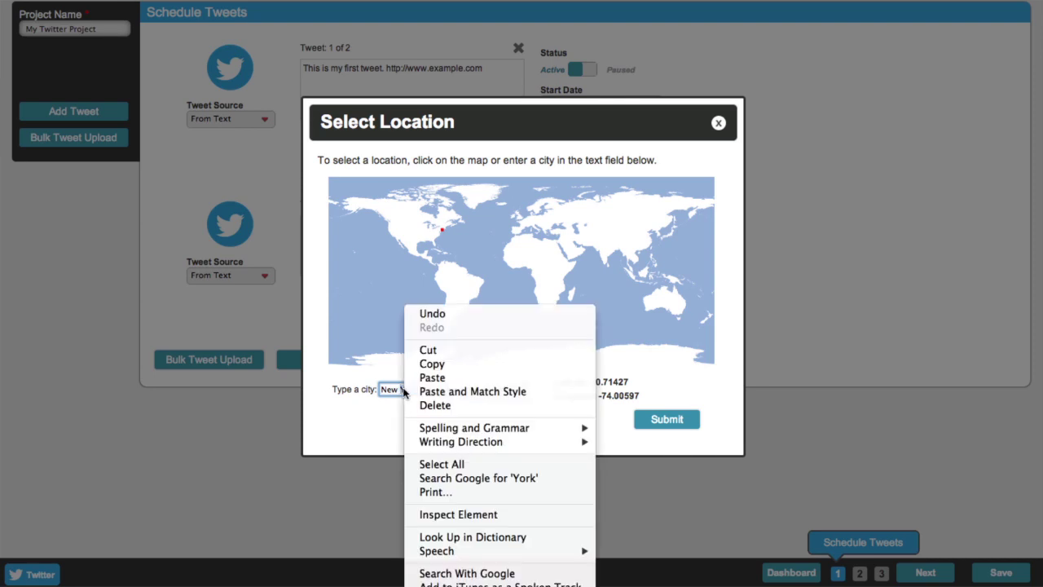
key("Escape")
left_click_drag(528, 389, 364, 391)
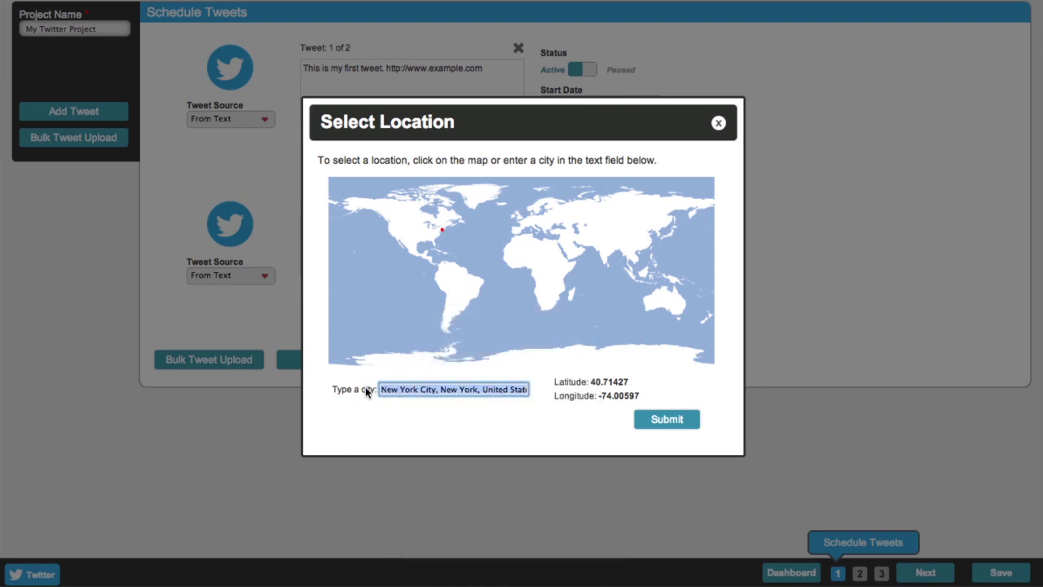
key("BackSpace")
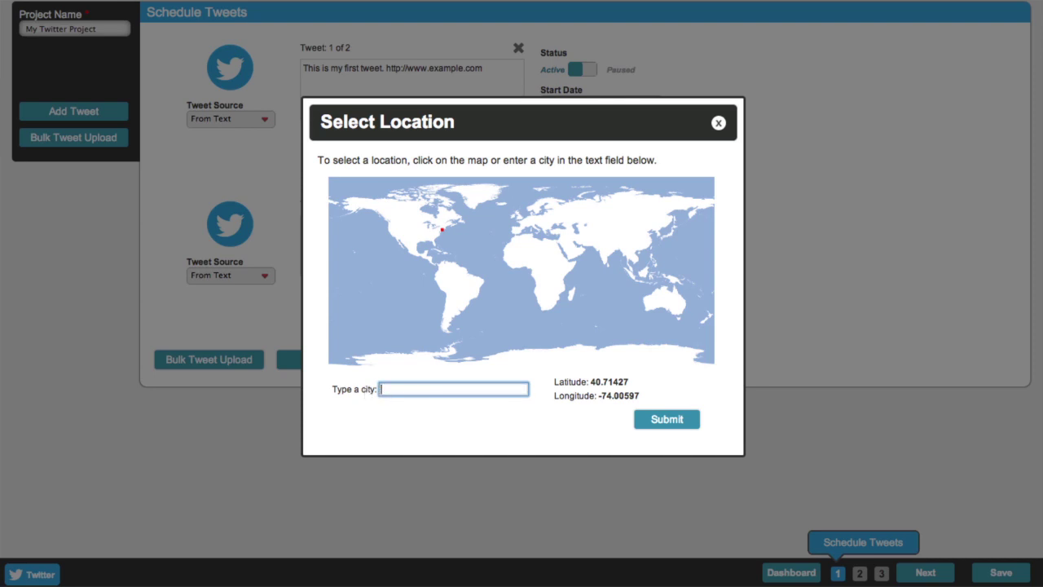
type("Halifax")
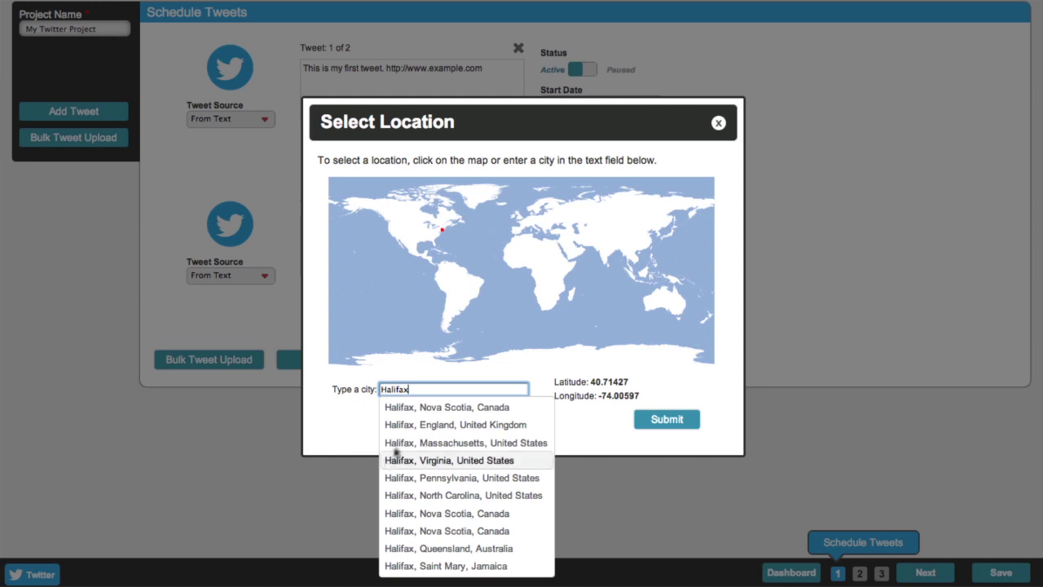
left_click(457, 407)
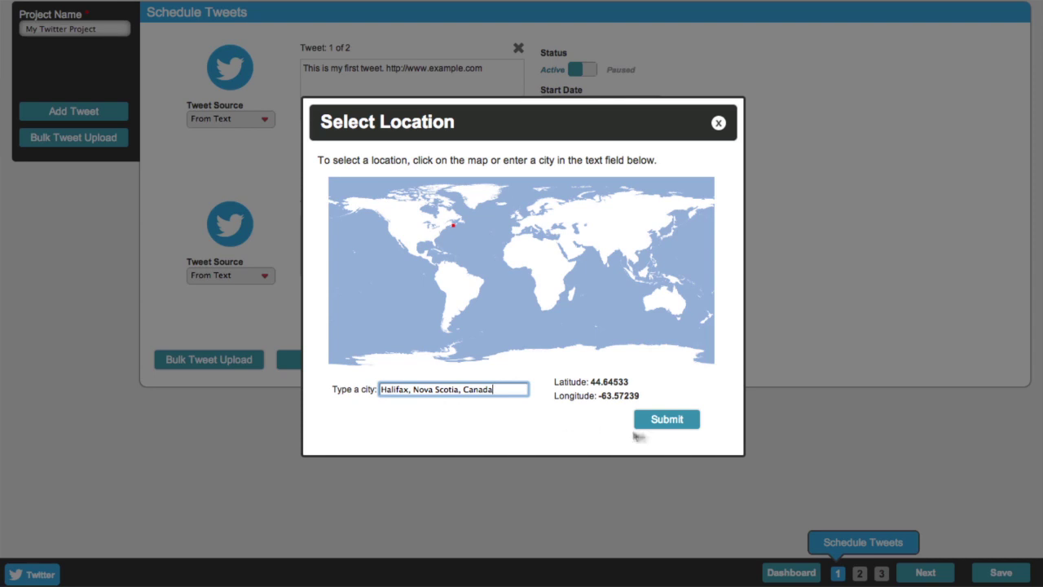
left_click(671, 423)
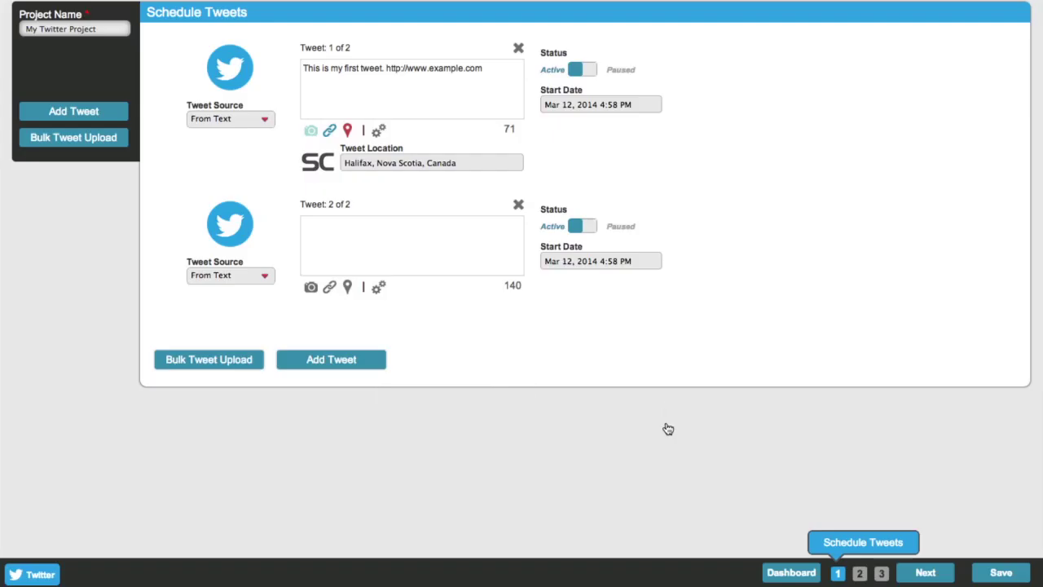
Step: Set the first tweet's repeat interval to Fixed in its advanced options, with Week as the interval unit
left_click(378, 132)
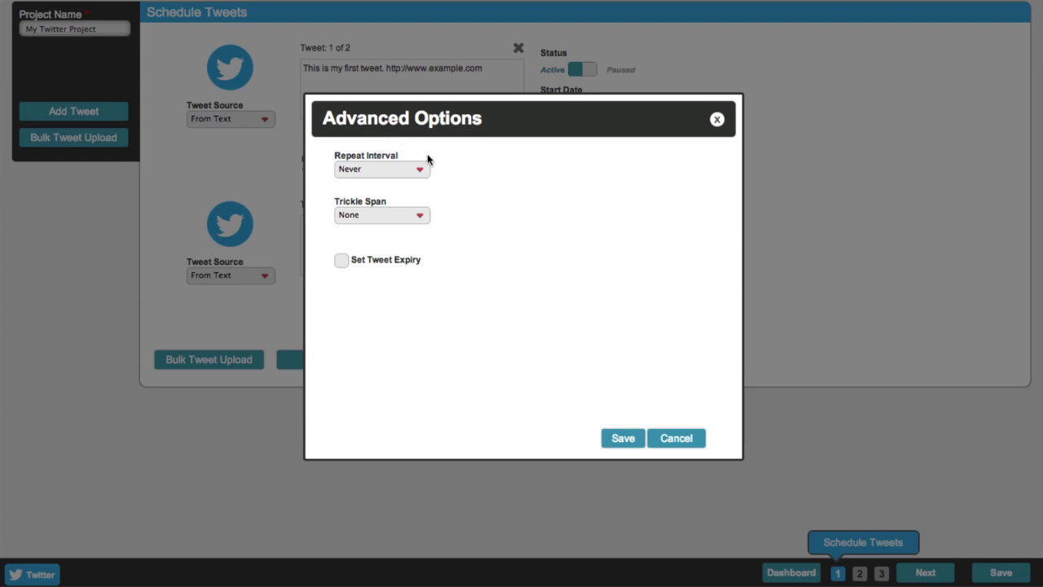
mouse_move(421, 173)
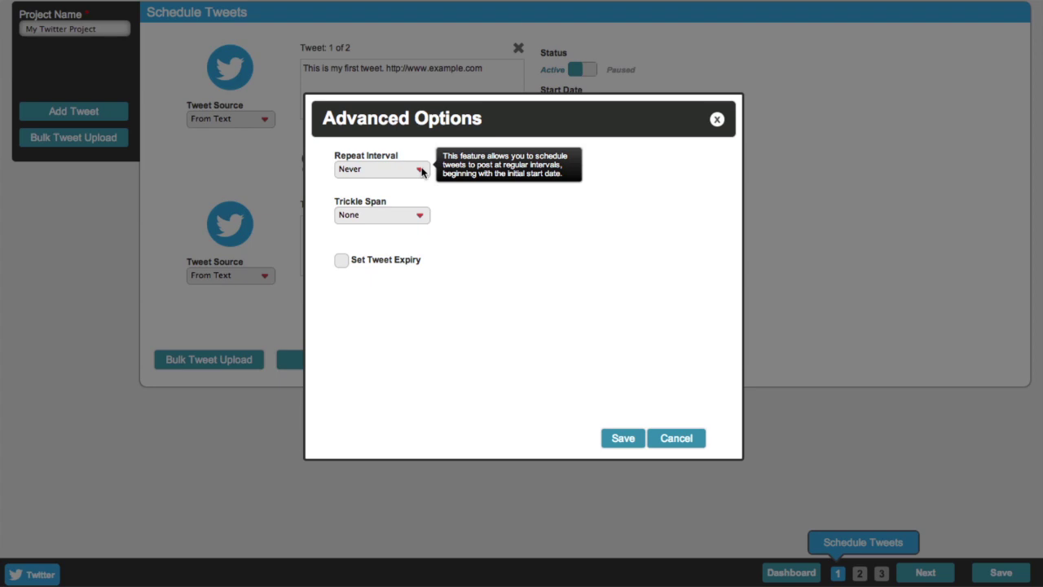
left_click(420, 170)
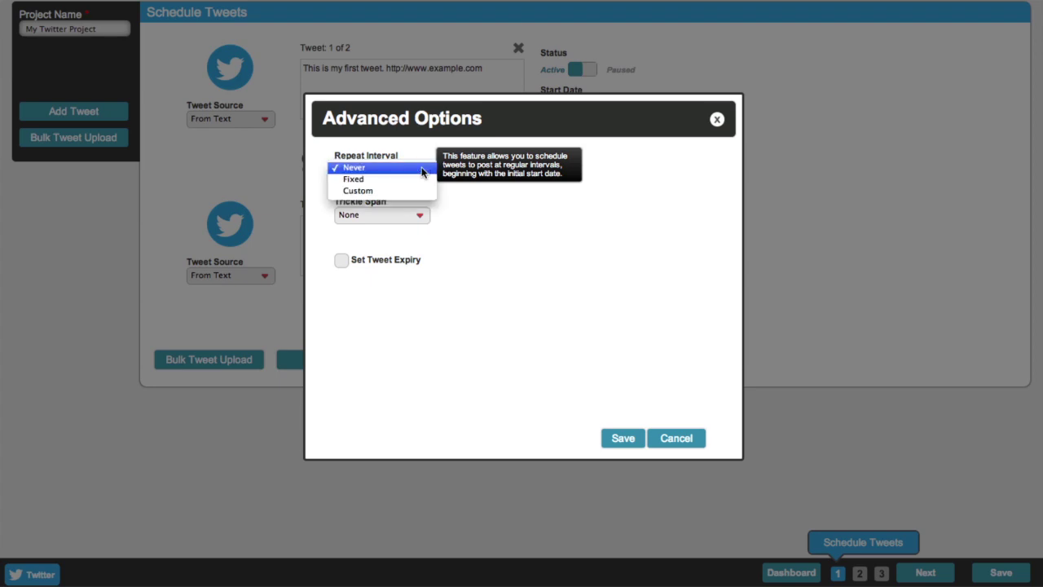
left_click(410, 178)
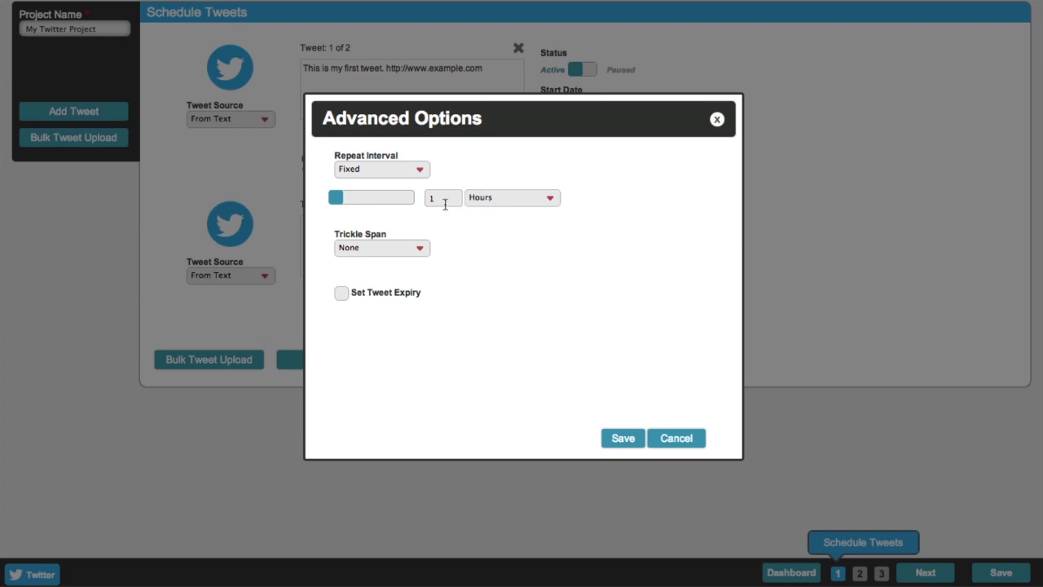
left_click(496, 198)
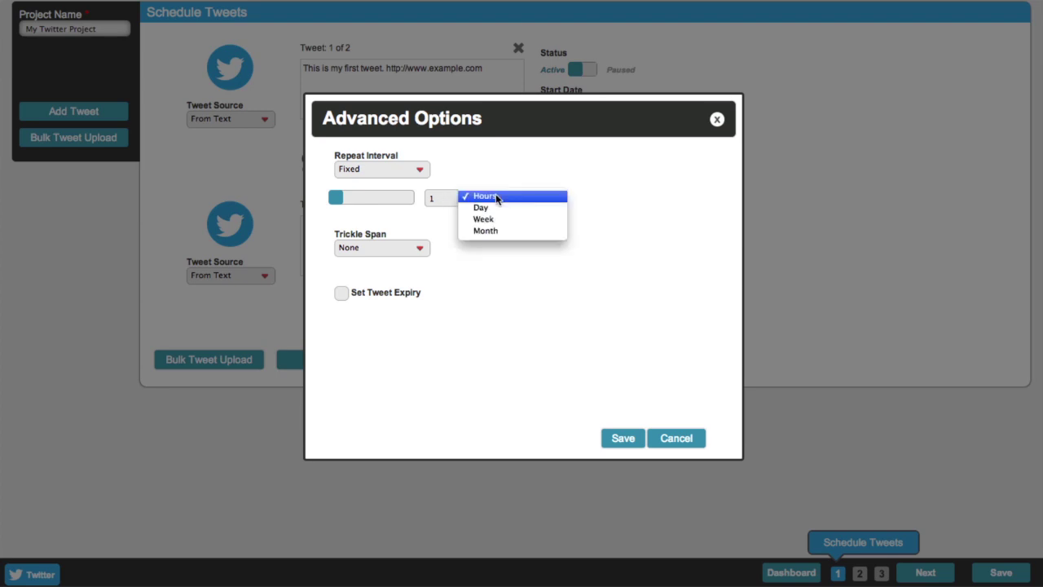
left_click(505, 219)
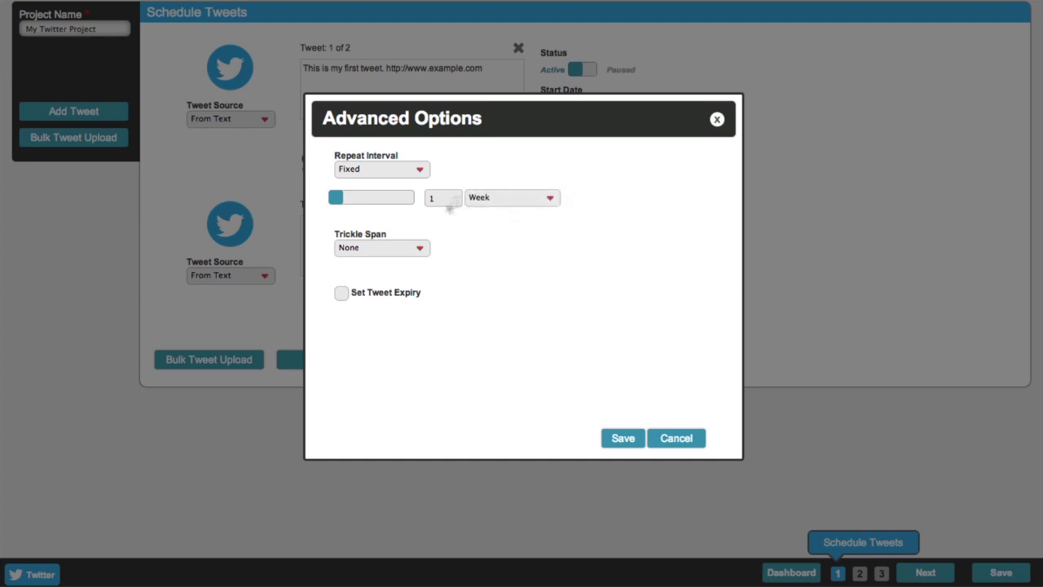
Step: Set the length of the fixed repeat interval to 2 weeks
left_click(542, 199)
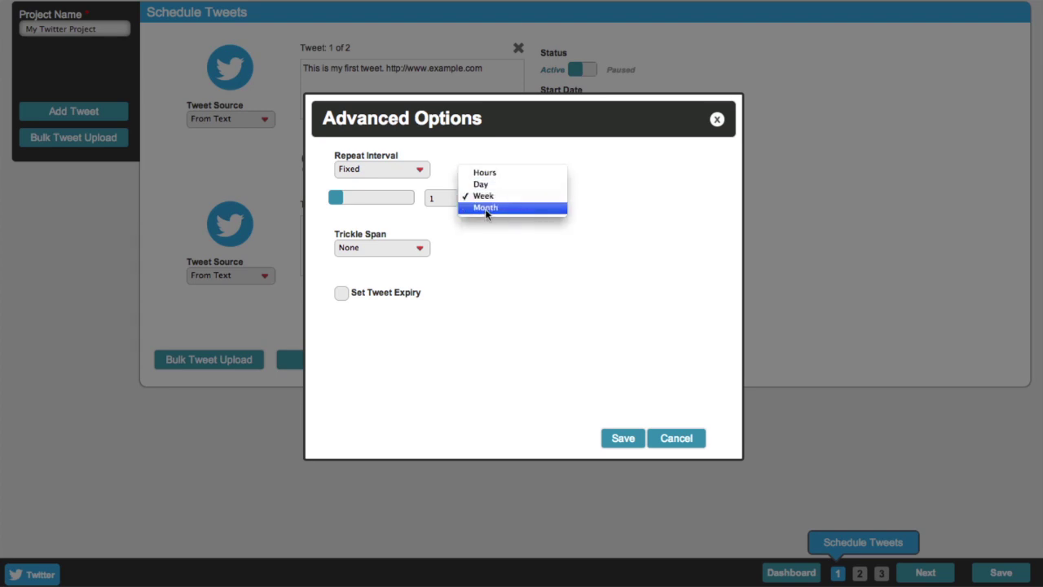
left_click(422, 201)
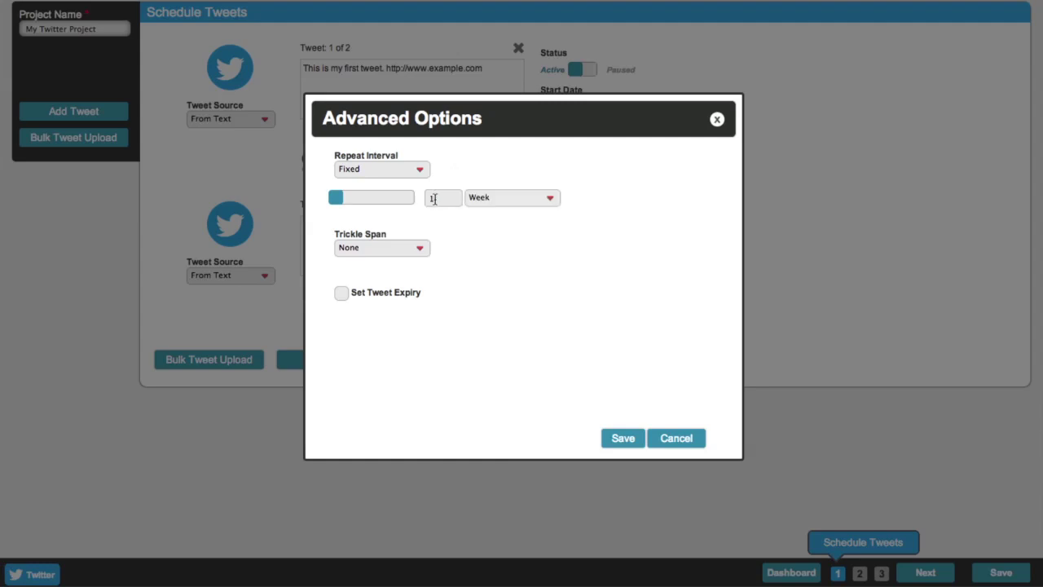
left_click(430, 200)
key("BackSpace")
type("2")
left_click(410, 218)
mouse_move(362, 201)
left_mouse_down()
mouse_move(414, 199)
mouse_move(361, 205)
mouse_move(429, 214)
mouse_move(369, 208)
left_mouse_up()
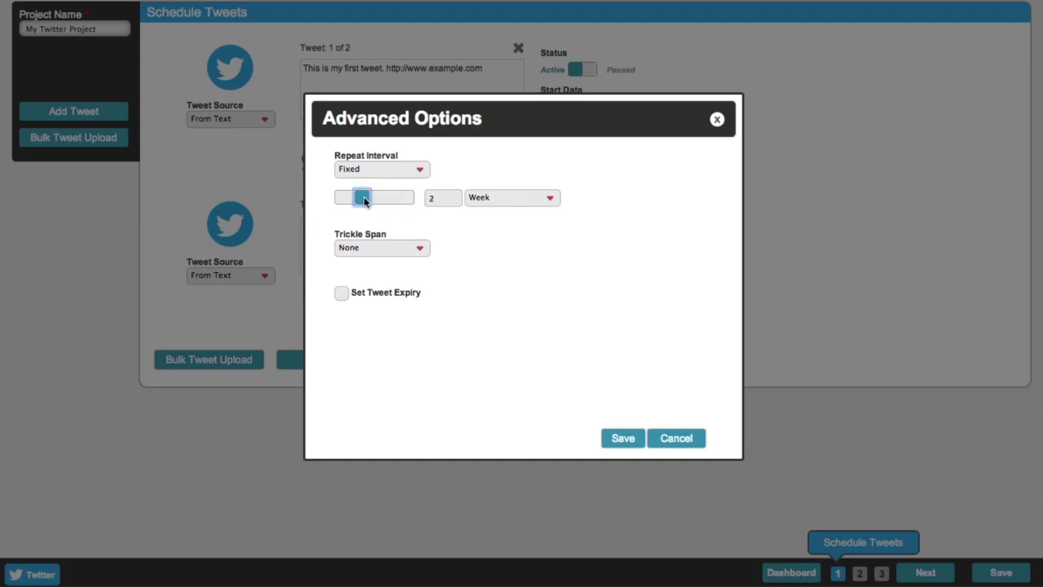
Step: Try a Custom monthly repeat on the First Sunday, and return the repeat interval to Fixed
left_click(425, 168)
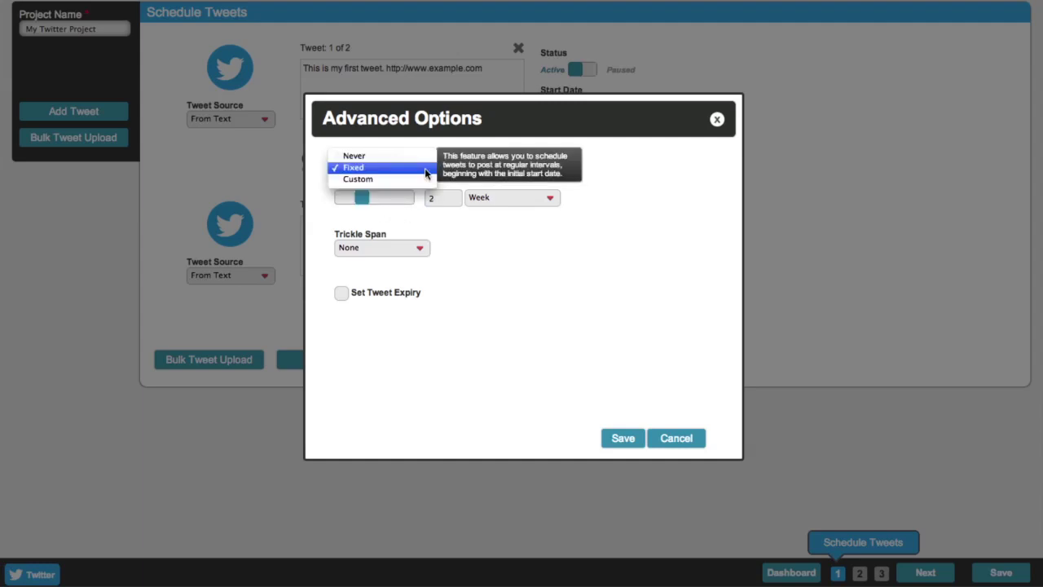
left_click(406, 179)
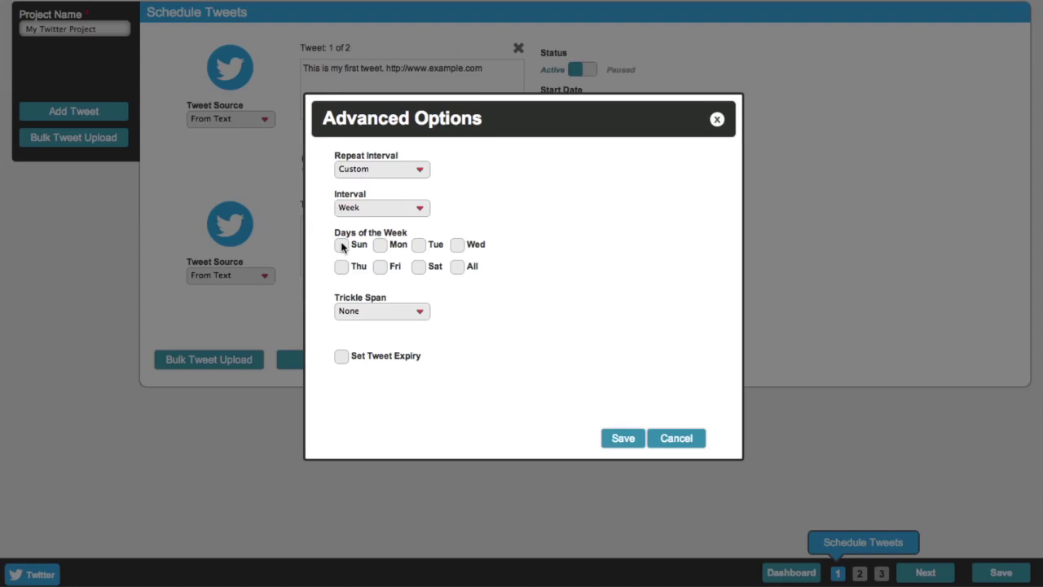
left_click(395, 210)
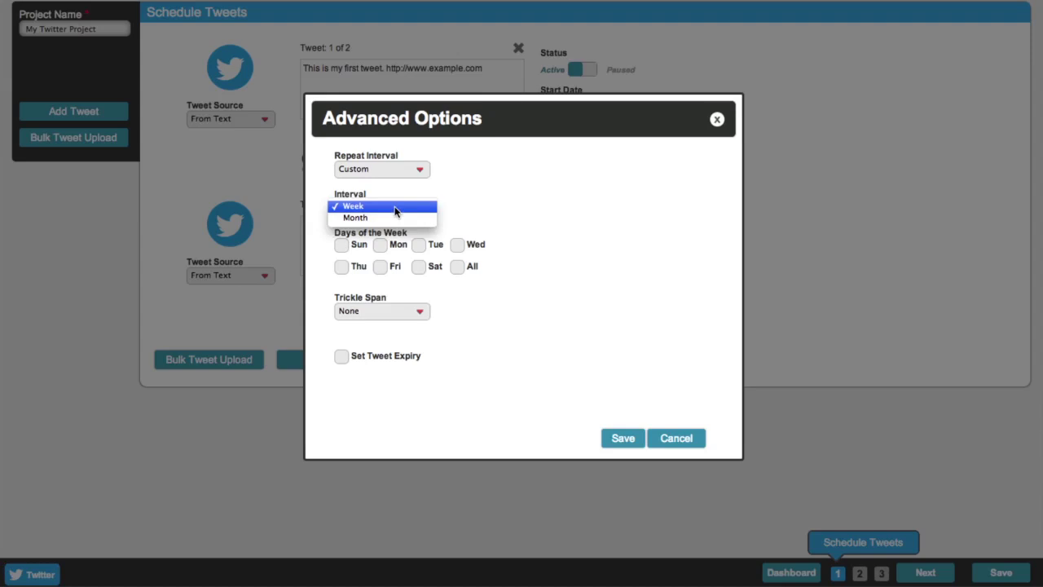
left_click(397, 218)
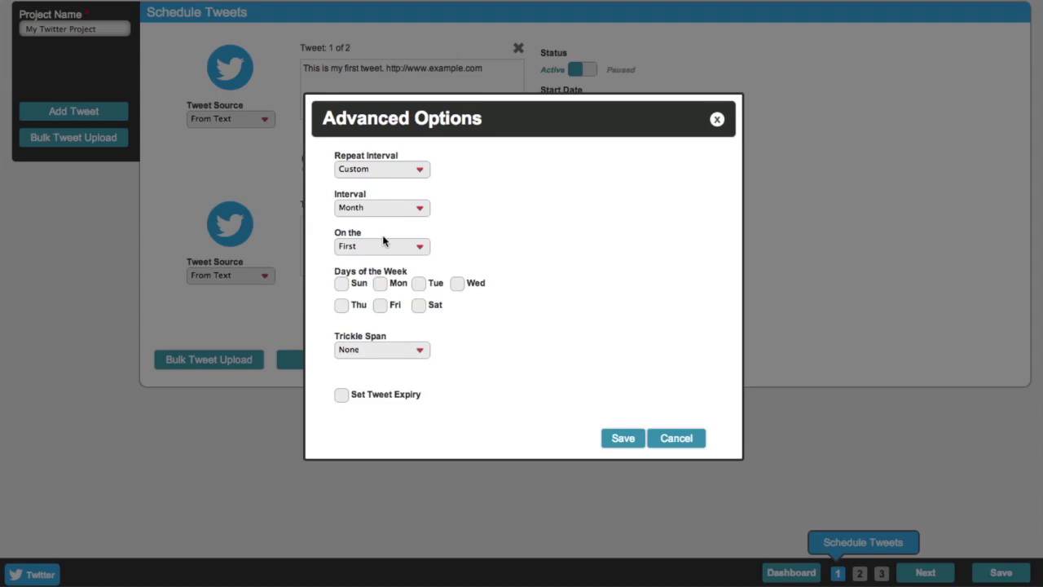
left_click(422, 248)
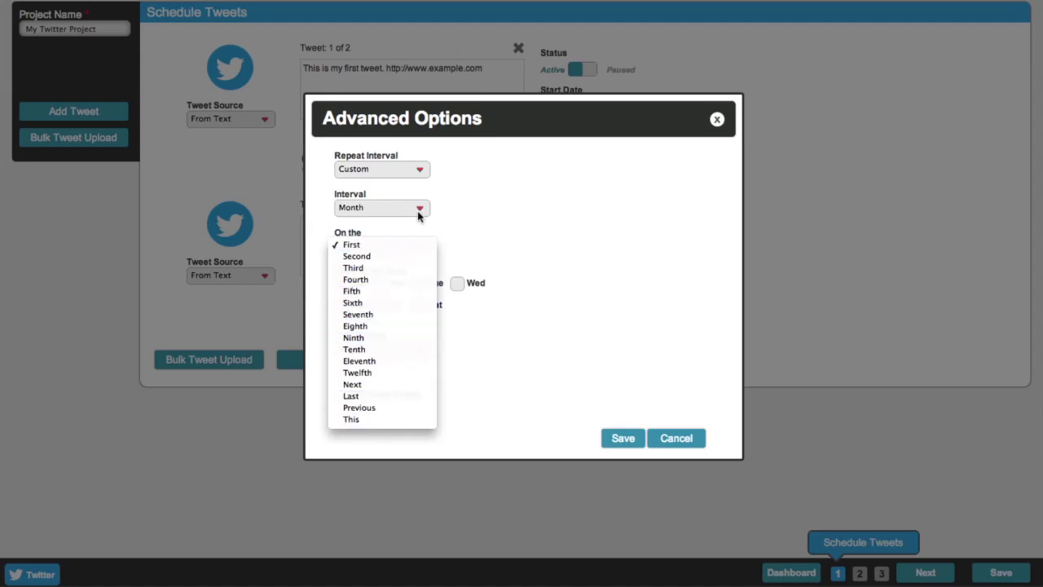
left_click(451, 237)
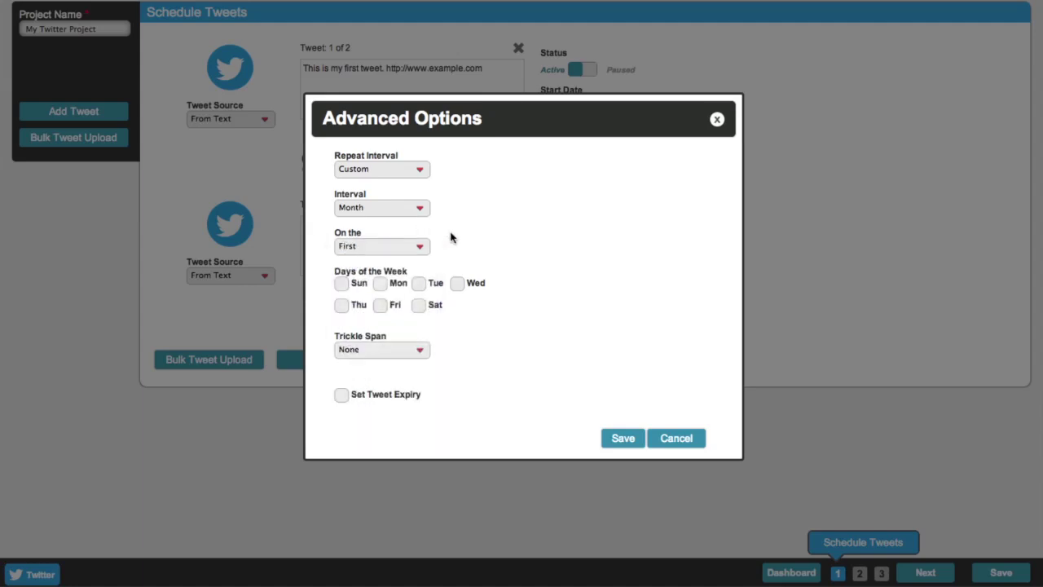
left_click(381, 284)
left_click(418, 305)
left_click(418, 284)
left_click(348, 283)
left_click(419, 168)
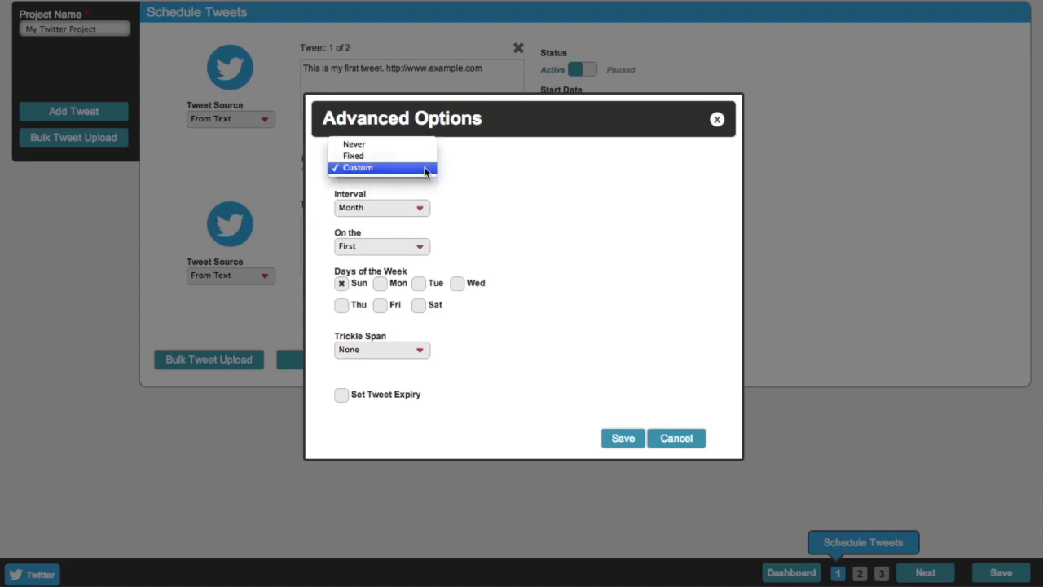
left_click(356, 156)
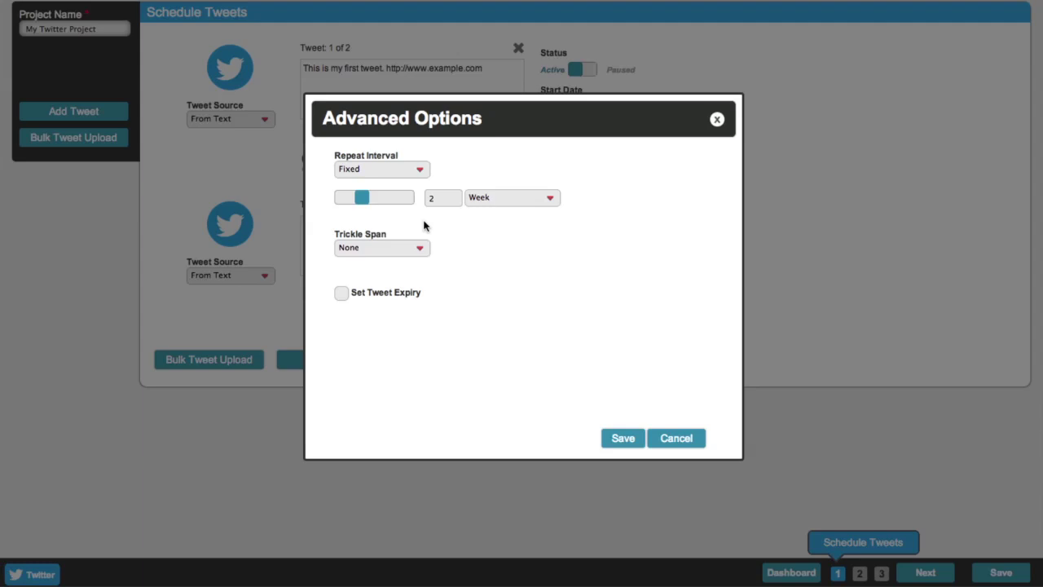
Step: Set the trickle span to 30 minutes and the tweet expiry to a lifespan of 1 month, and save the advanced options
left_click(420, 248)
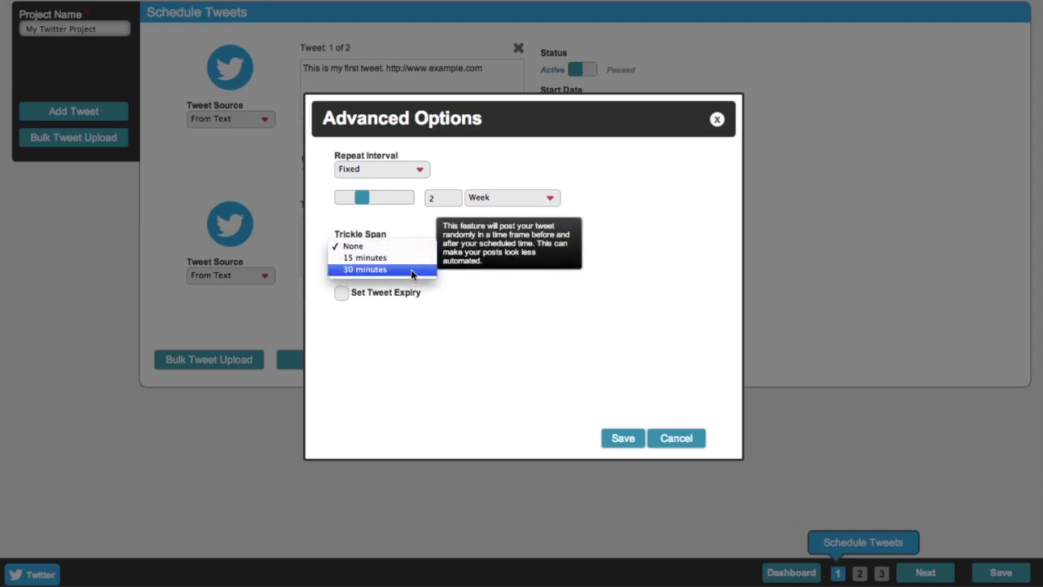
left_click(411, 269)
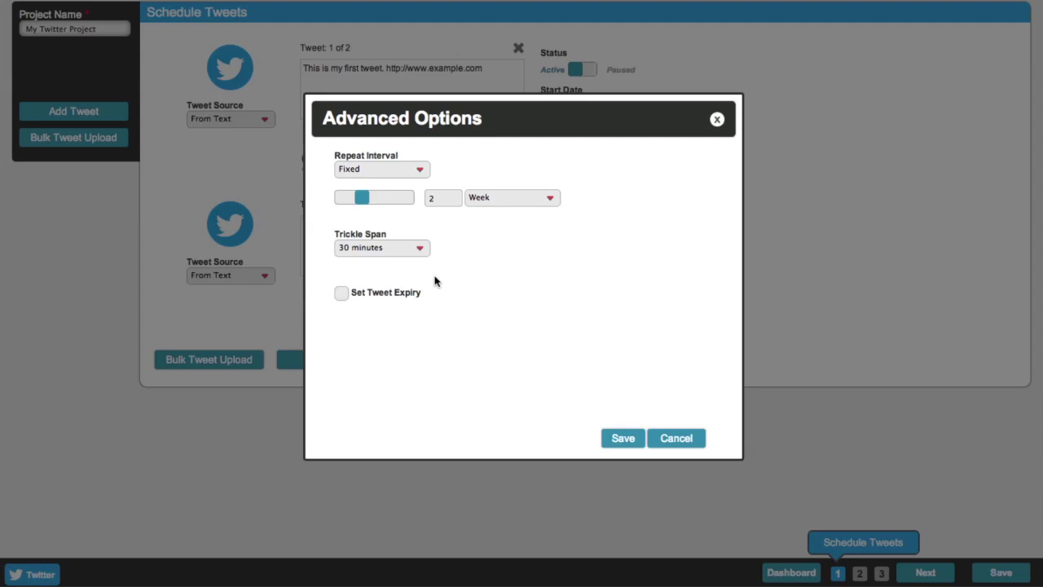
left_click(341, 295)
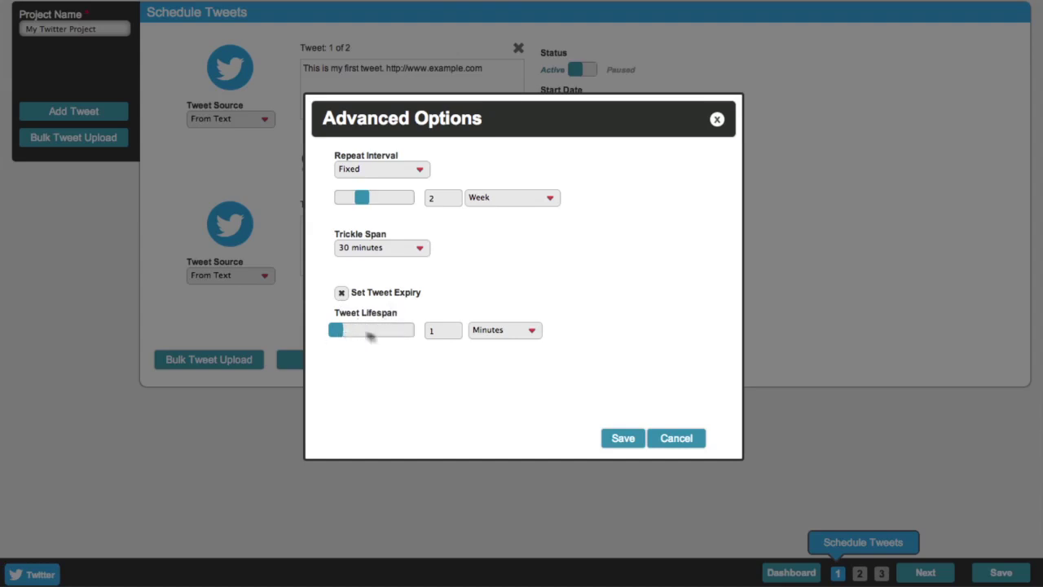
left_click(512, 330)
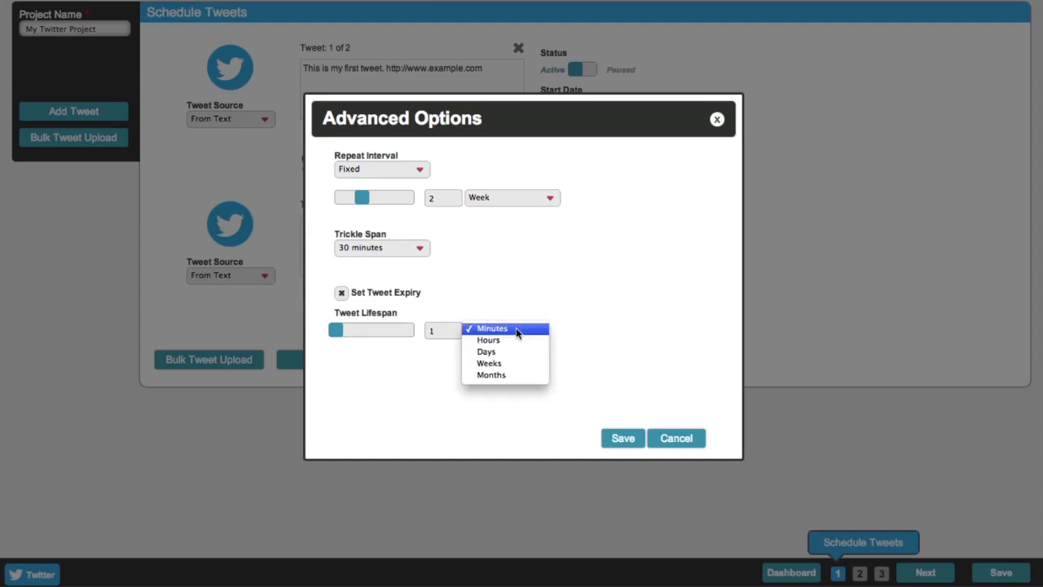
left_click(520, 376)
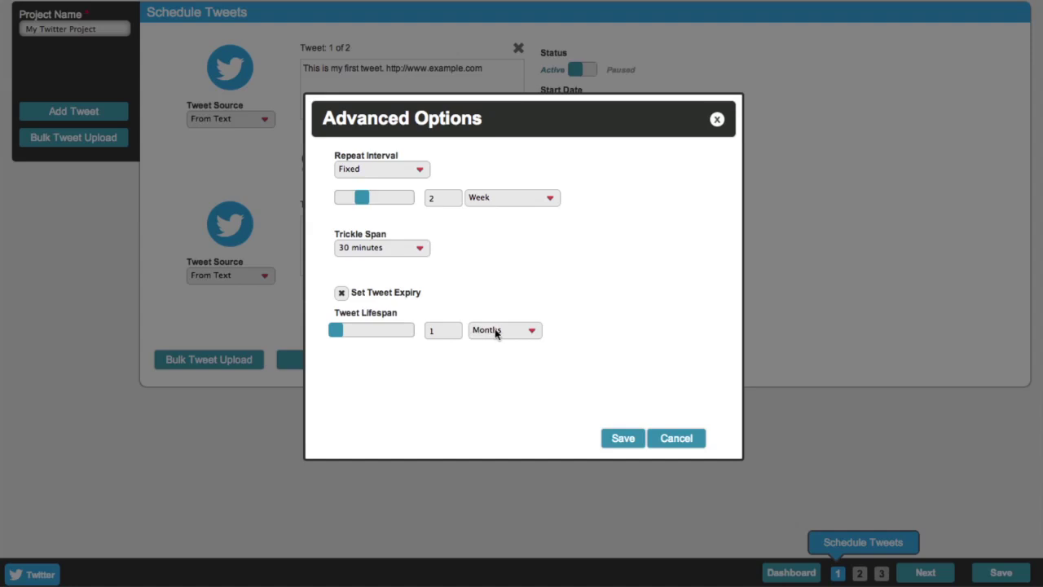
left_click(624, 439)
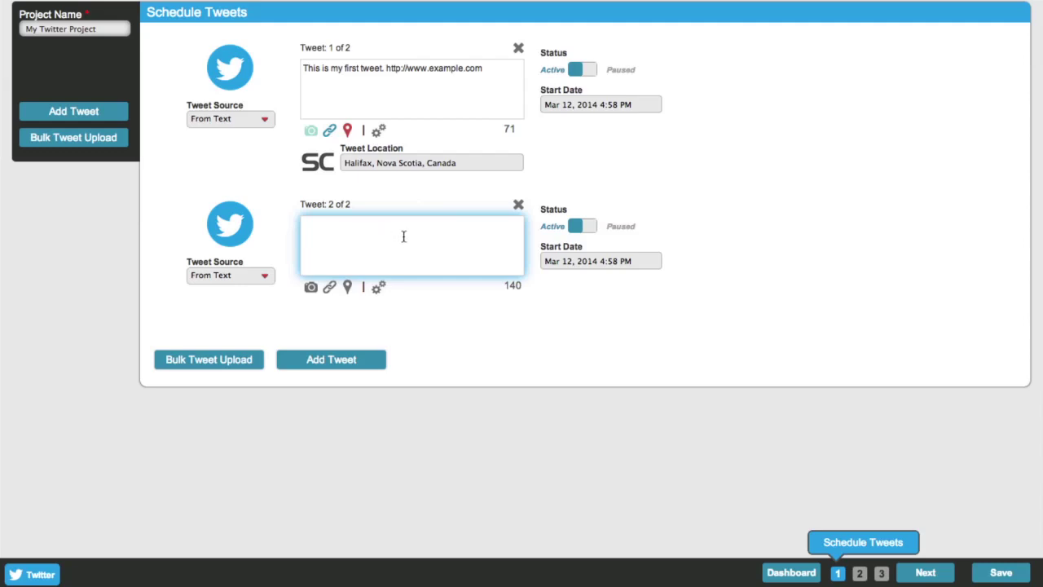
Step: Delete the empty second tweet from the schedule and confirm the deletion
left_click(518, 207)
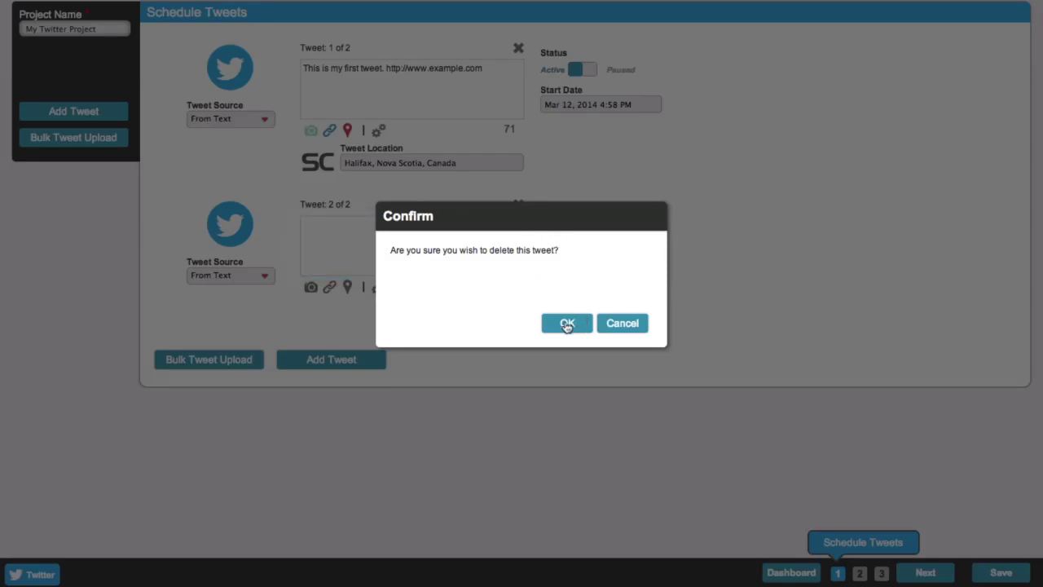
left_click(564, 325)
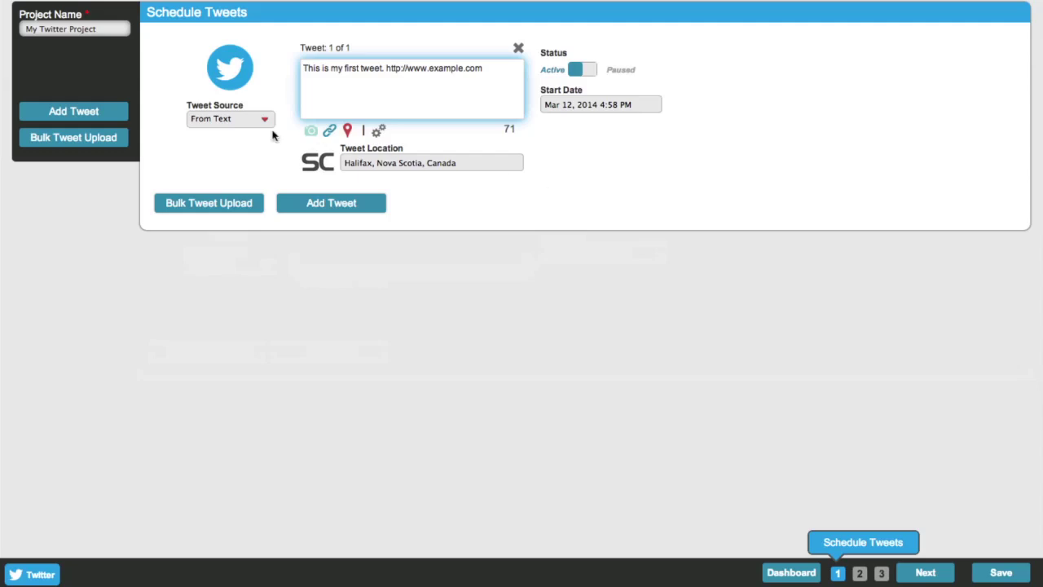
left_click(156, 156)
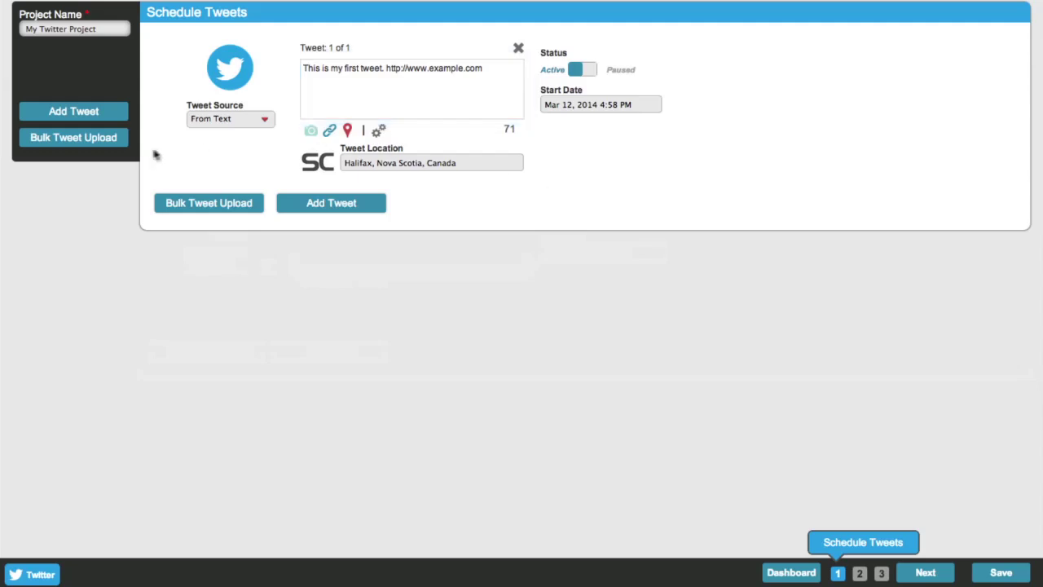
Step: Examine the .csv format required for a bulk tweet upload and close it without uploading a file
left_click(79, 144)
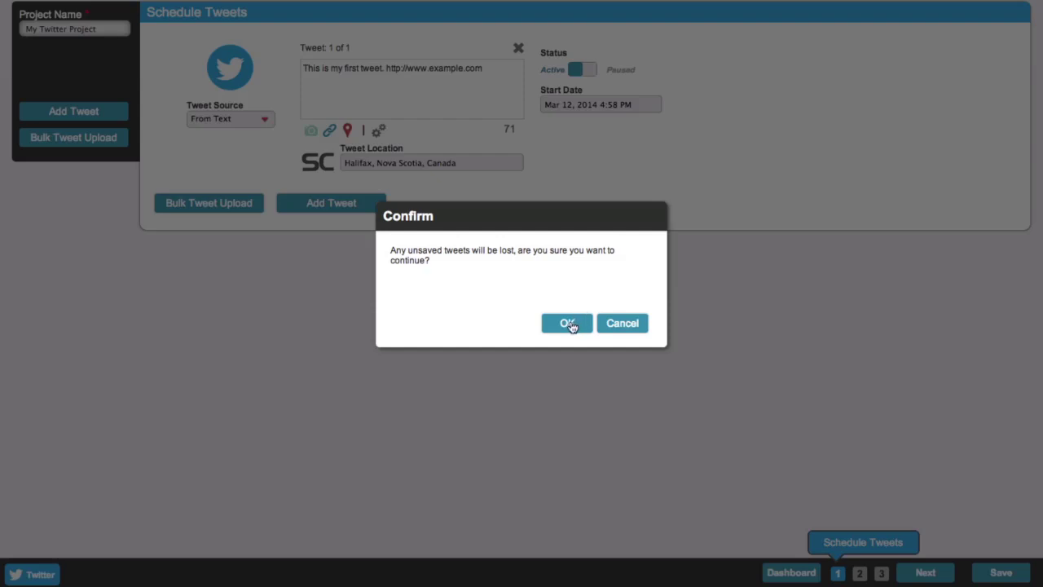
left_click(568, 323)
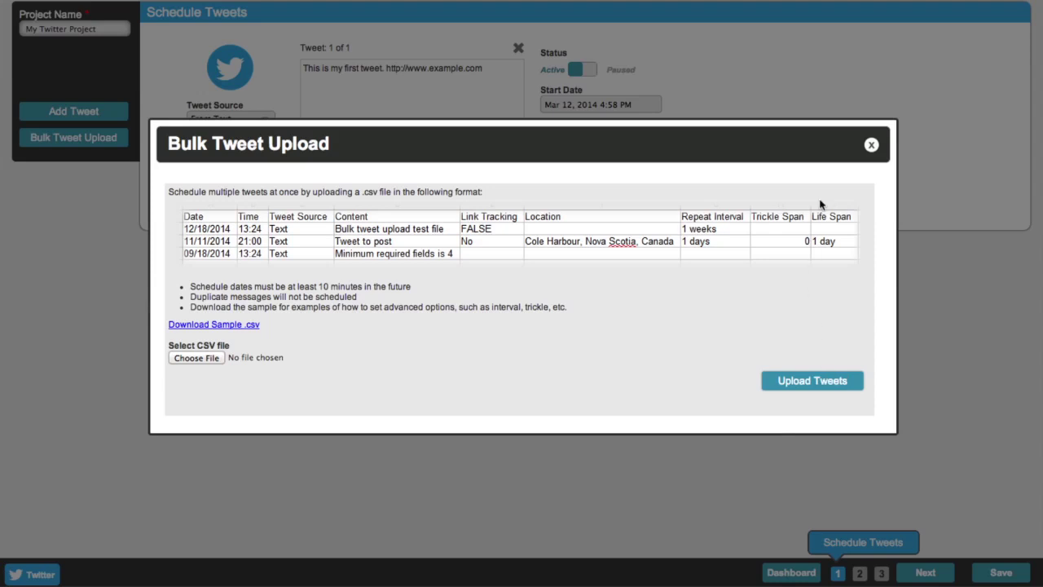
left_click(871, 146)
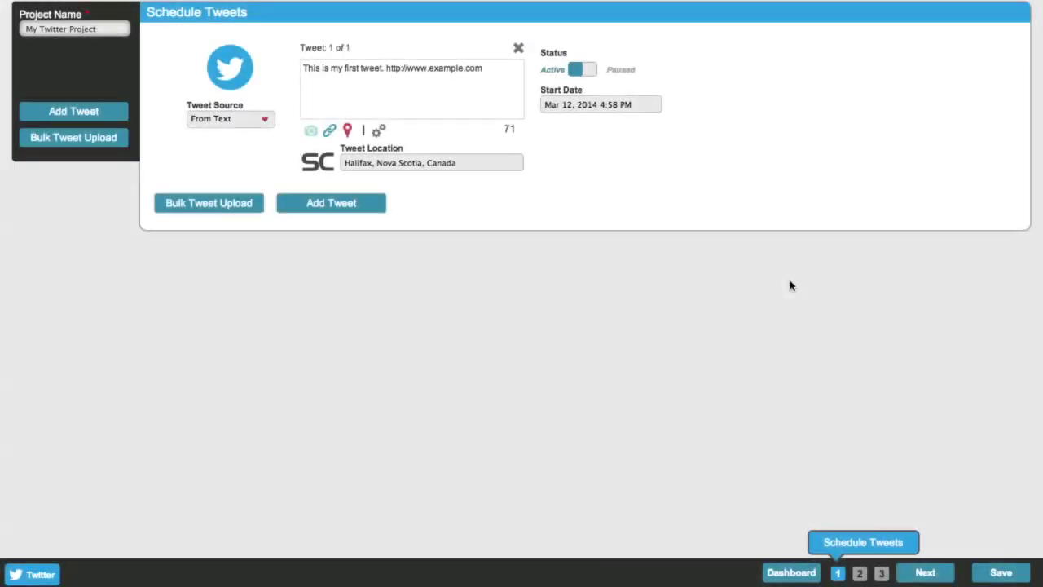
Step: Proceed to the project settings and set the time zone by choosing the city Halifax, Nova Scotia, Canada
left_click(939, 575)
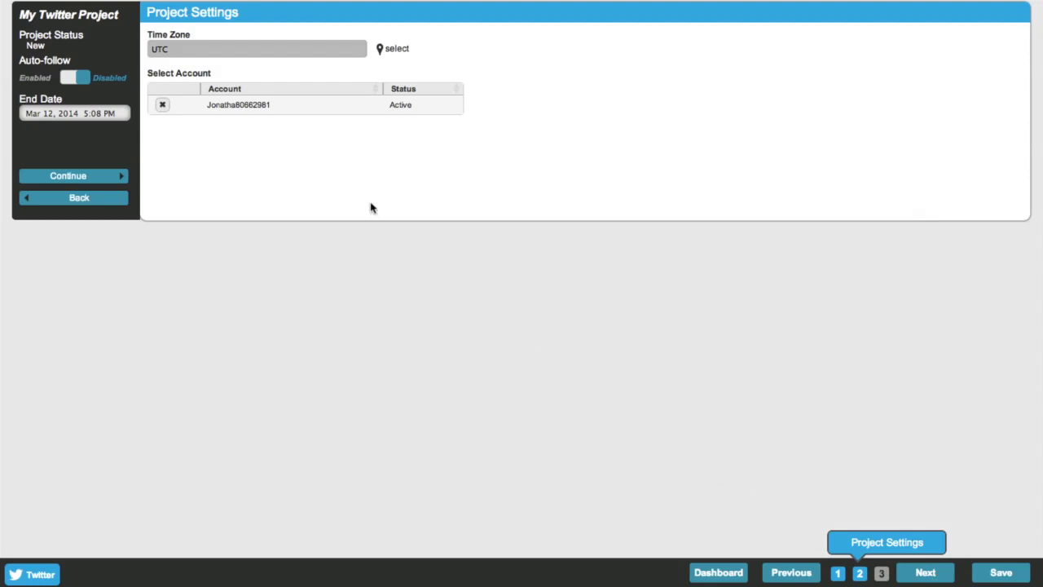
left_click(183, 50)
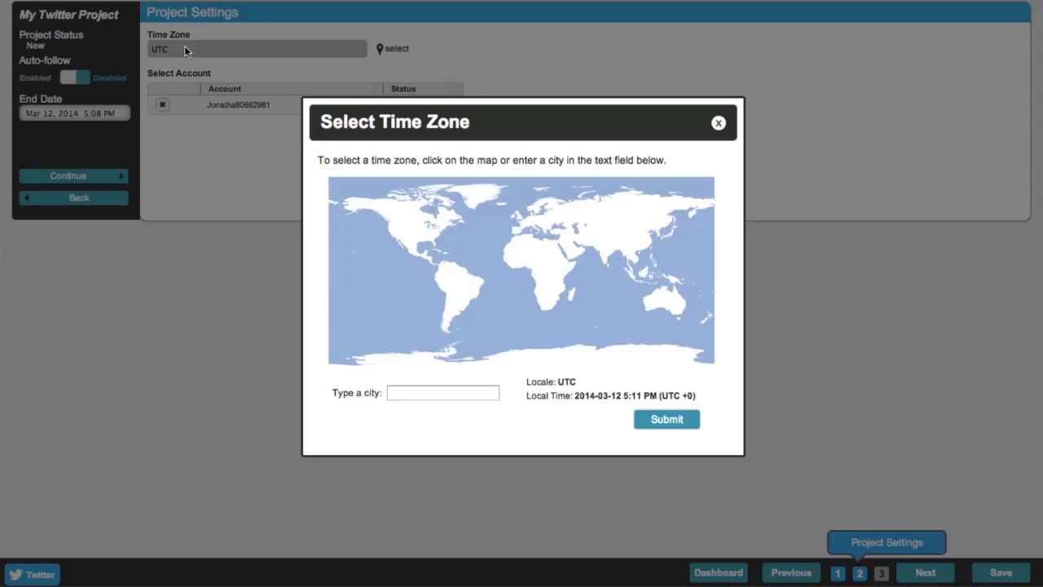
left_click(432, 393)
type("halifa")
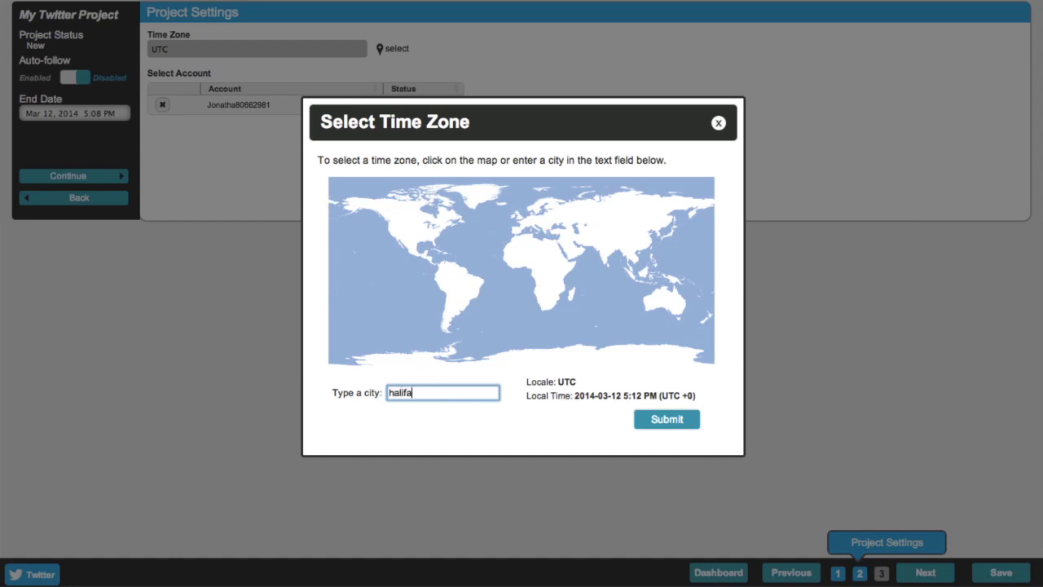
type("x")
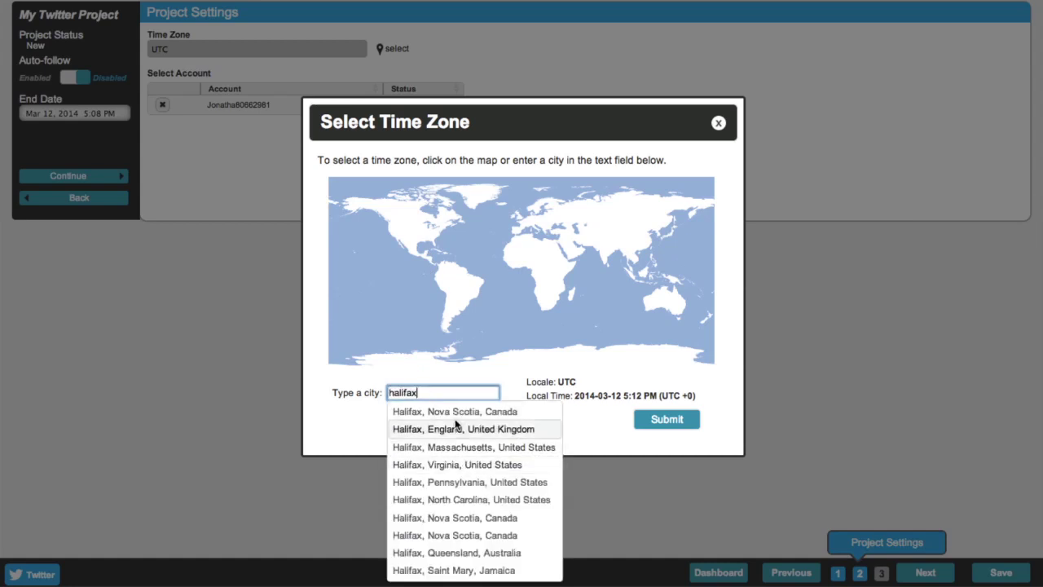
left_click(458, 411)
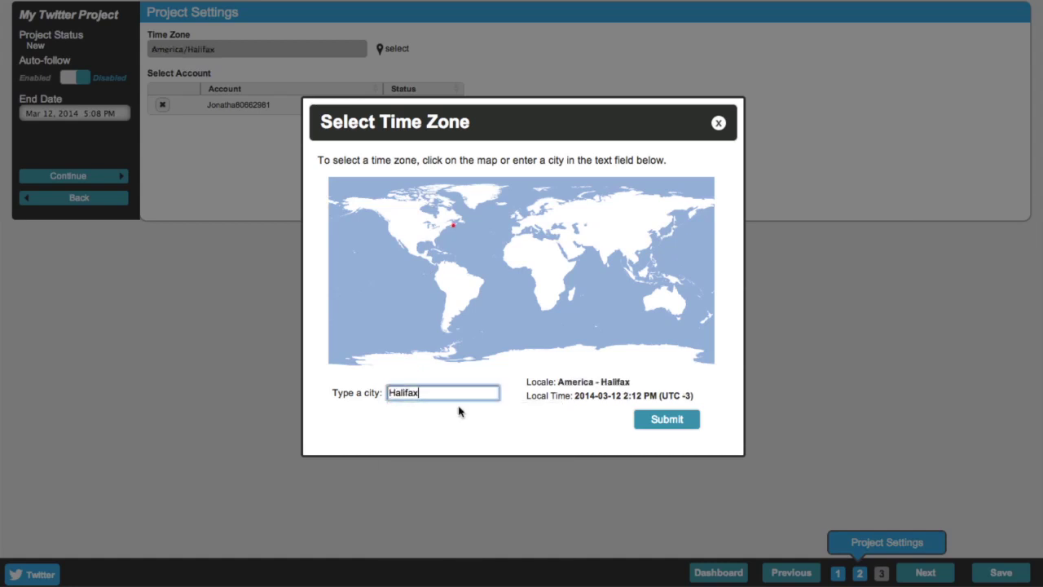
left_click(667, 419)
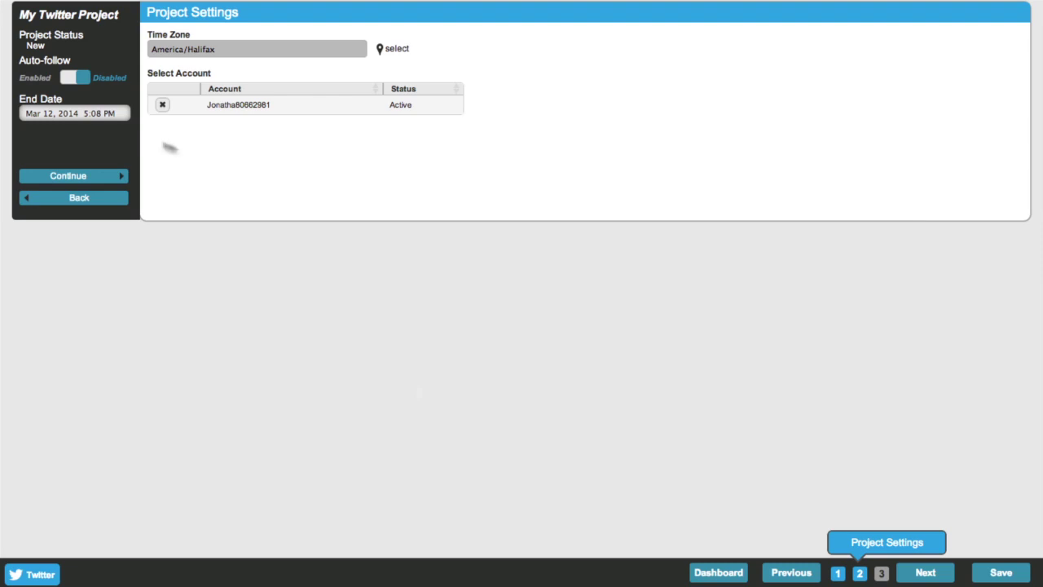
Step: Enable auto-follow for the project and set its end date to Apr 30, 2014, 5:08 PM
left_click(65, 77)
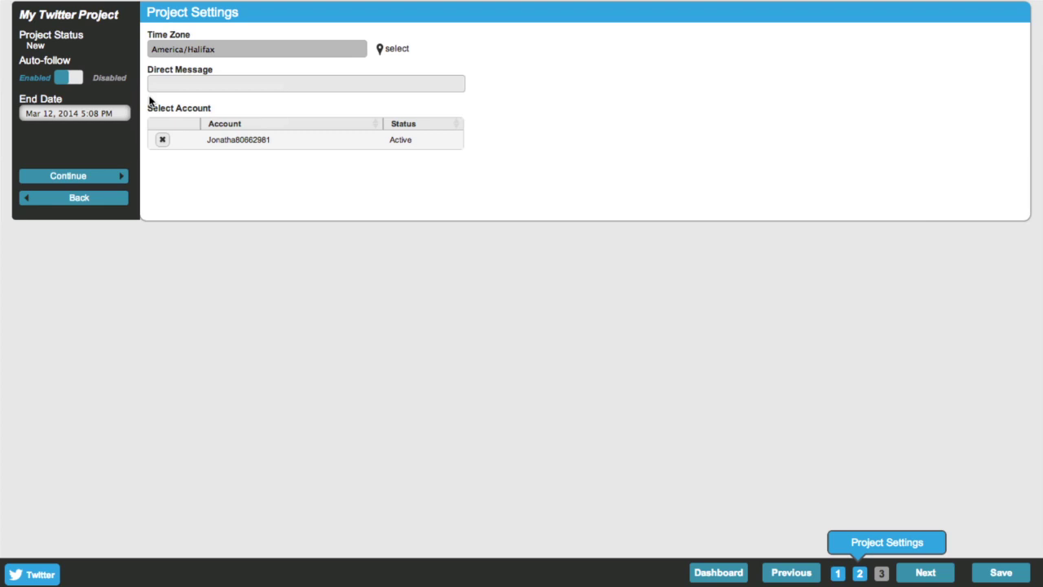
left_click(160, 84)
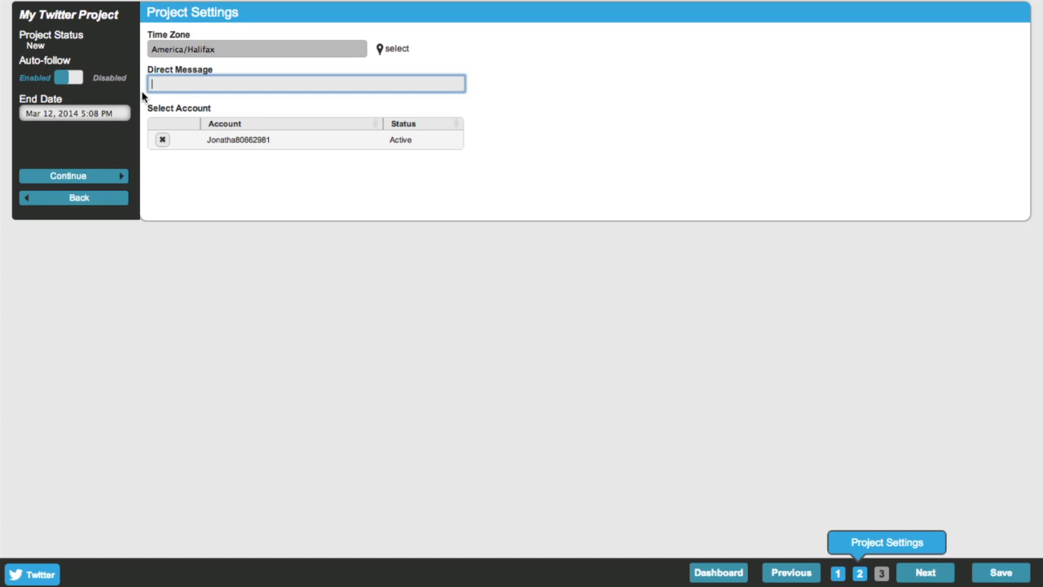
mouse_move(120, 114)
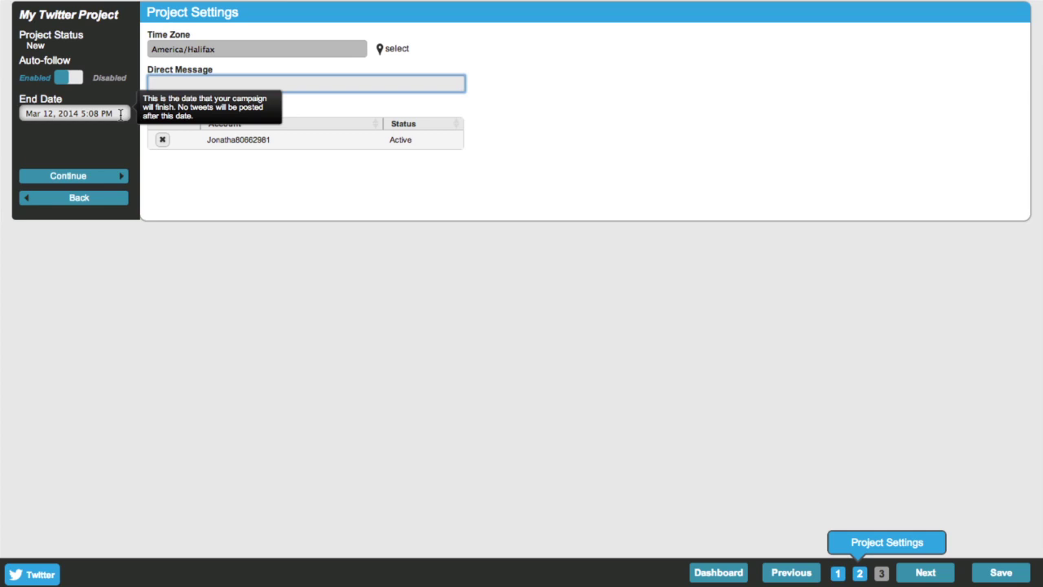
left_click(120, 114)
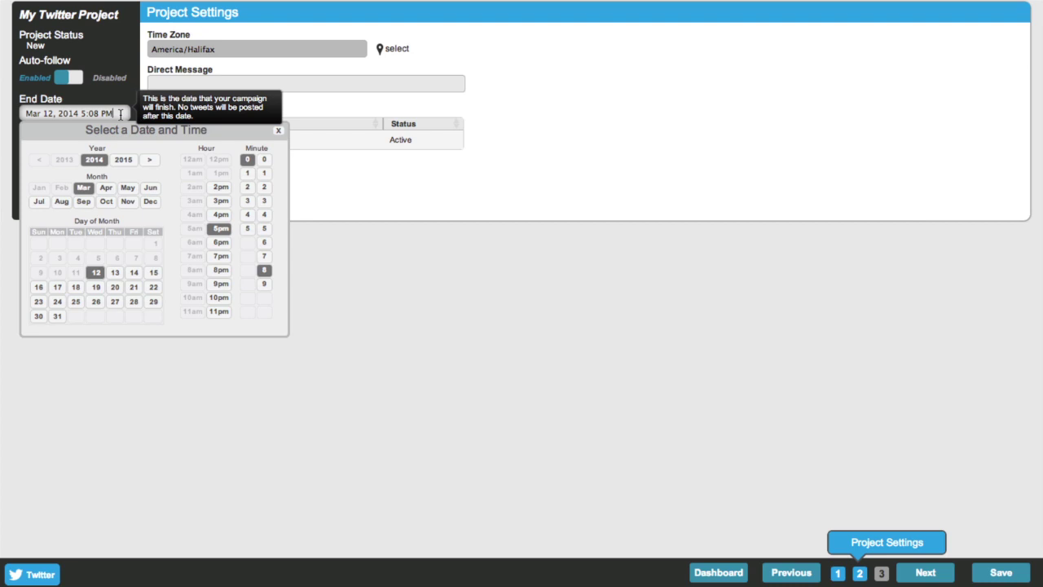
left_click(107, 188)
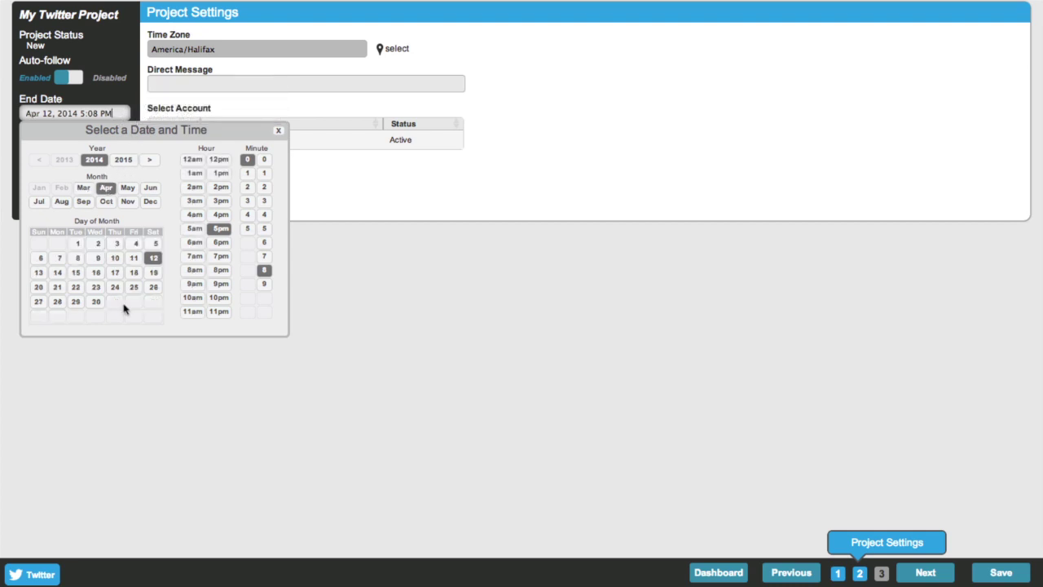
left_click(96, 301)
left_click(96, 301)
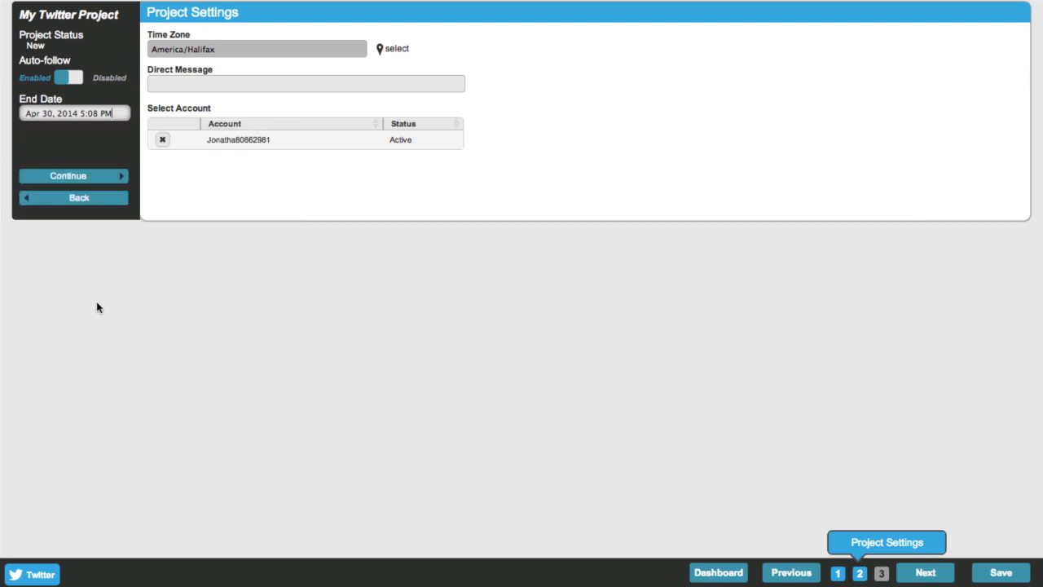
Step: Continue to the review checklist, complete the project, and dismiss the feedback form without submitting it
left_click(97, 178)
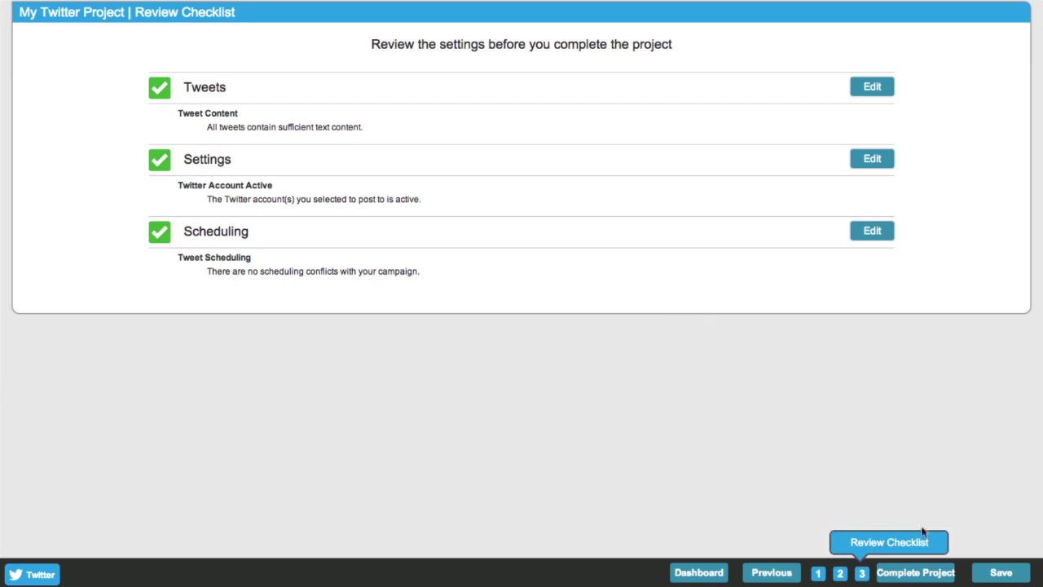
left_click(915, 572)
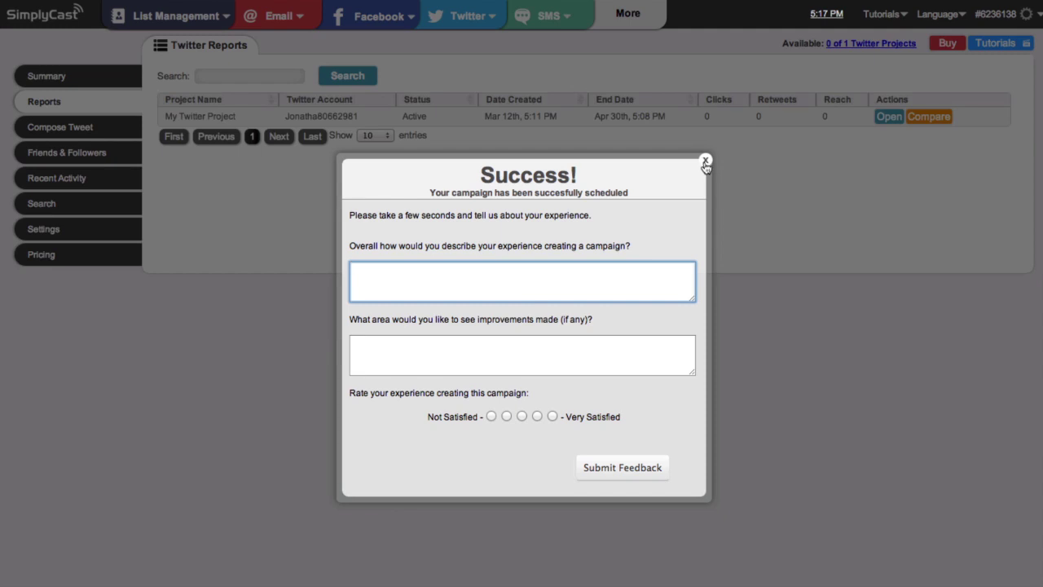
left_click(705, 162)
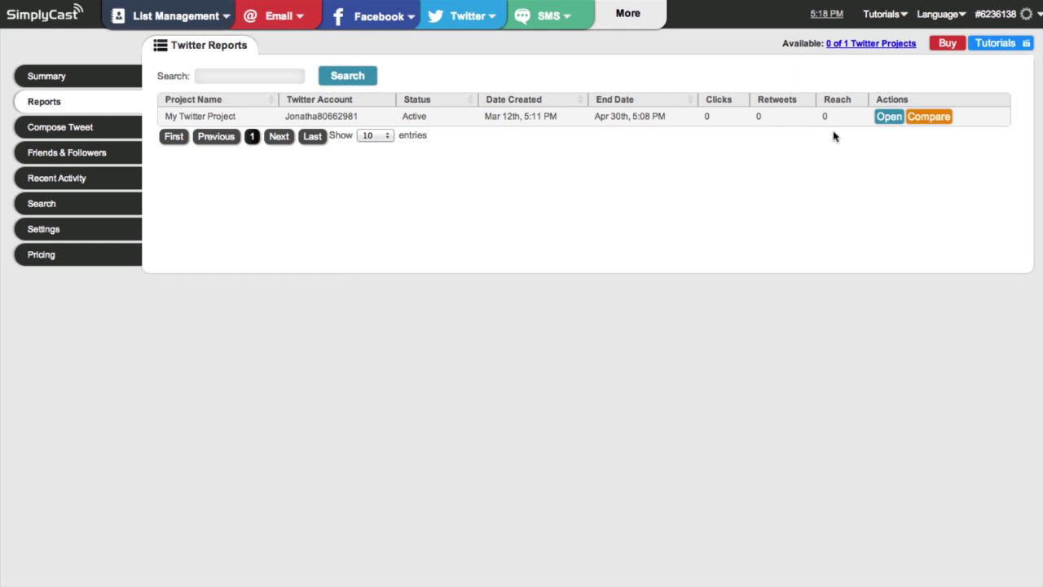
Step: Open the report for My Twitter Project and examine its overview, retweet counts and details table
left_click(890, 119)
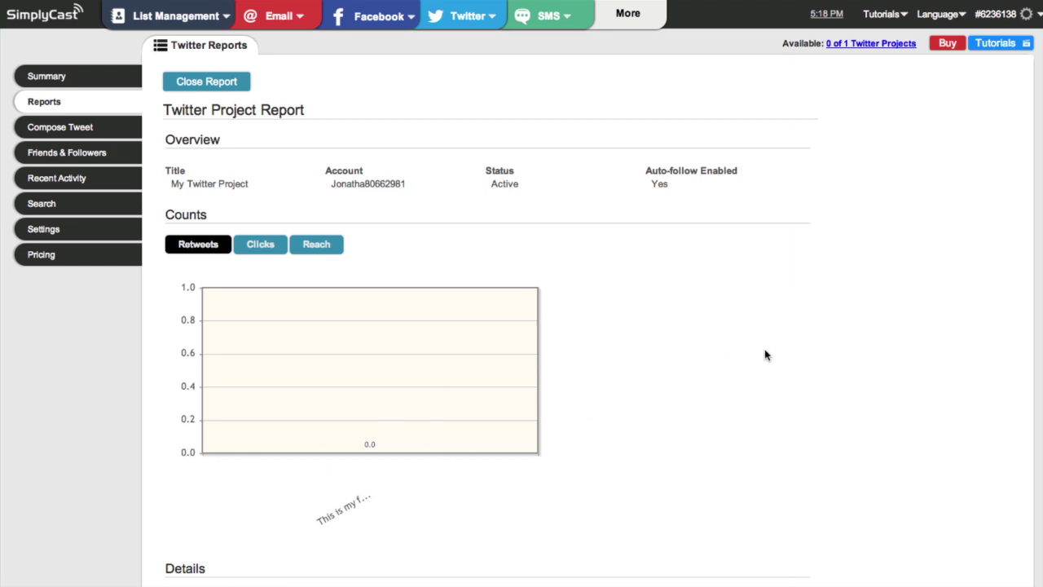
scroll(766, 354, "down", 3)
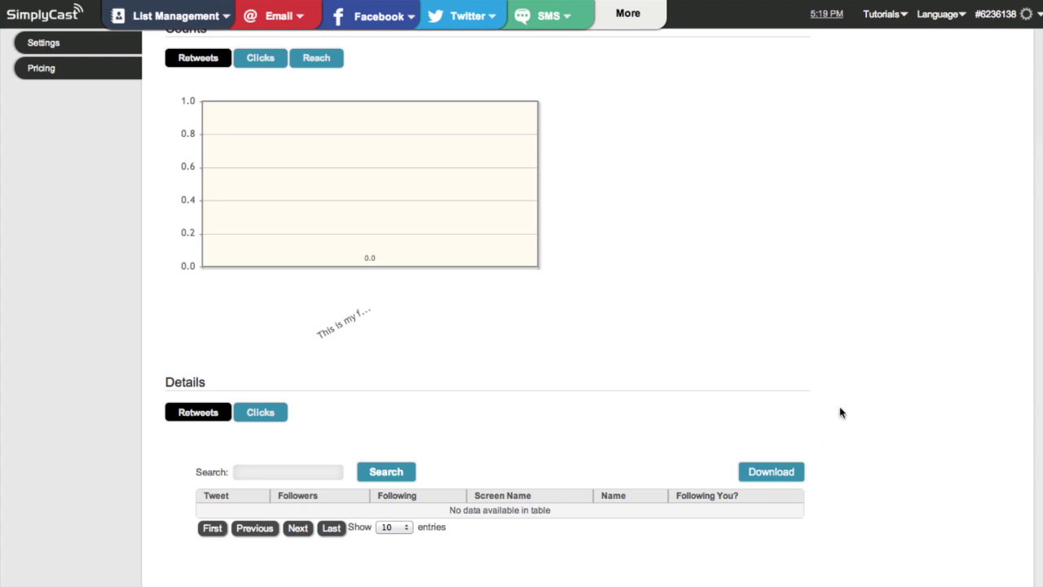
scroll(841, 413, "up", 5)
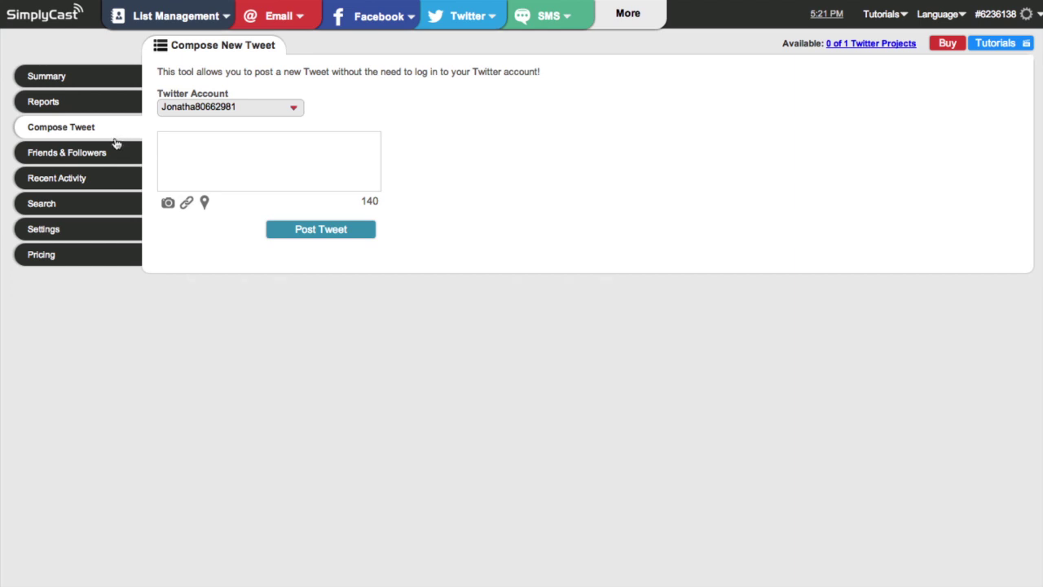
Step: View the account's friends and followers lists and its recent follower activity
left_click(116, 159)
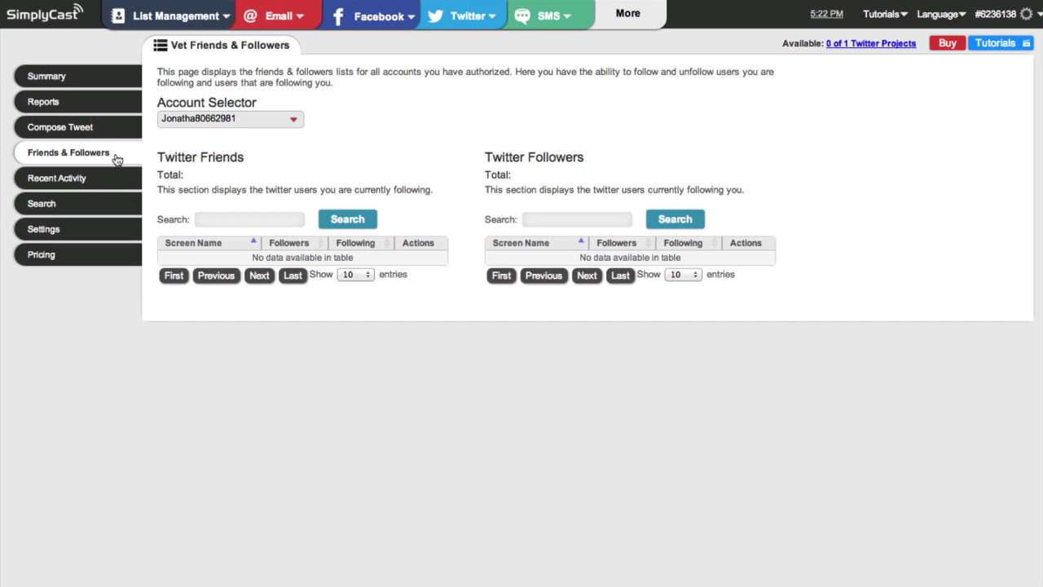
left_click(116, 180)
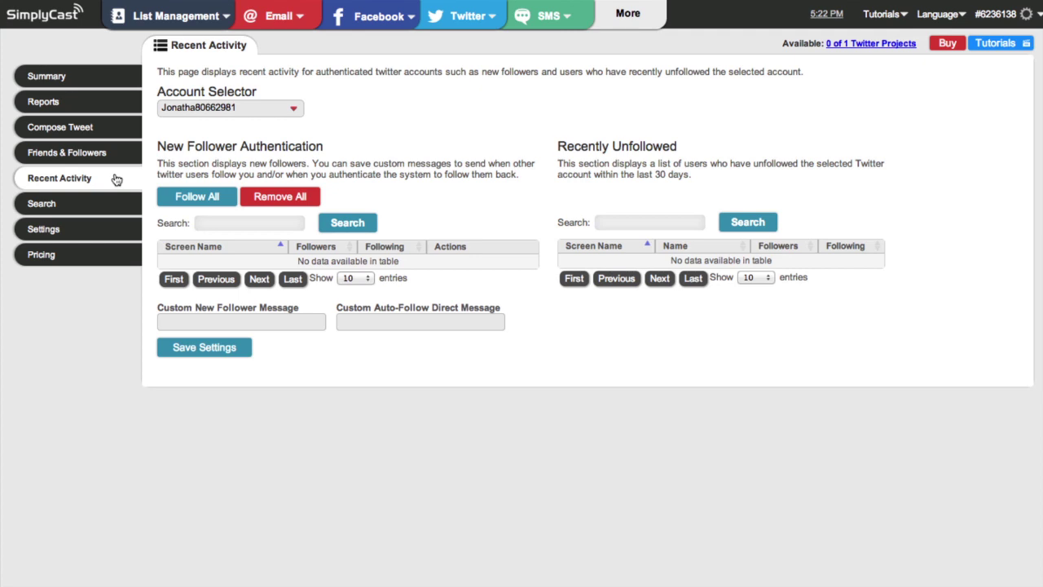
Step: Search Twitter content for the keyword "cats"
left_click(95, 207)
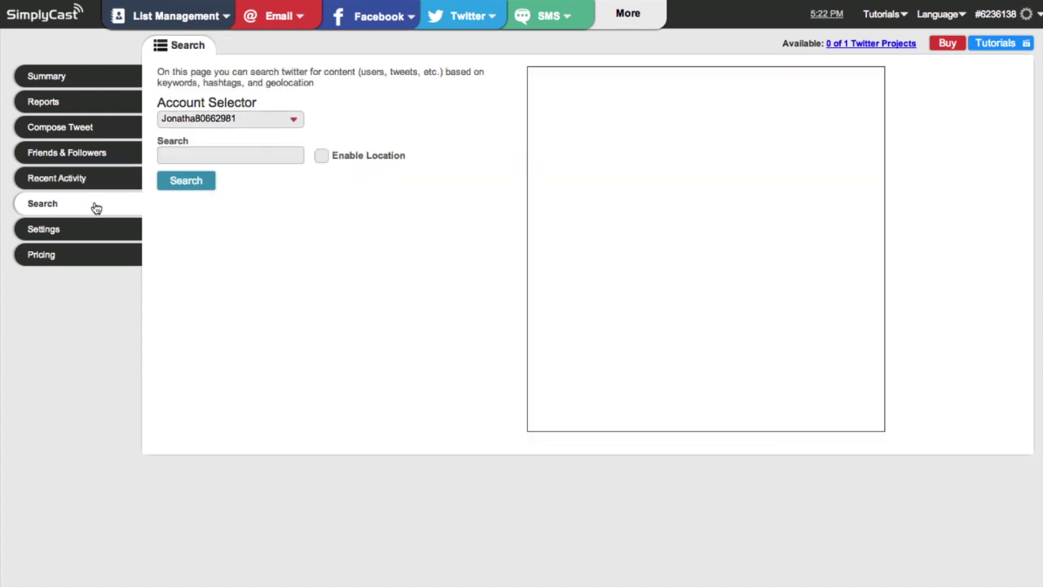
left_click(187, 159)
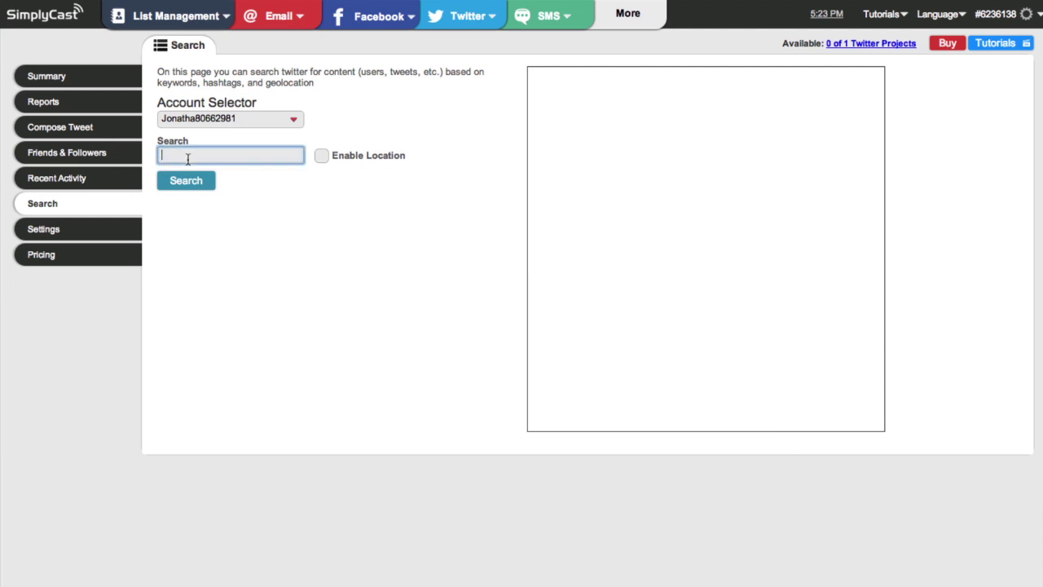
type("cats")
left_click(189, 181)
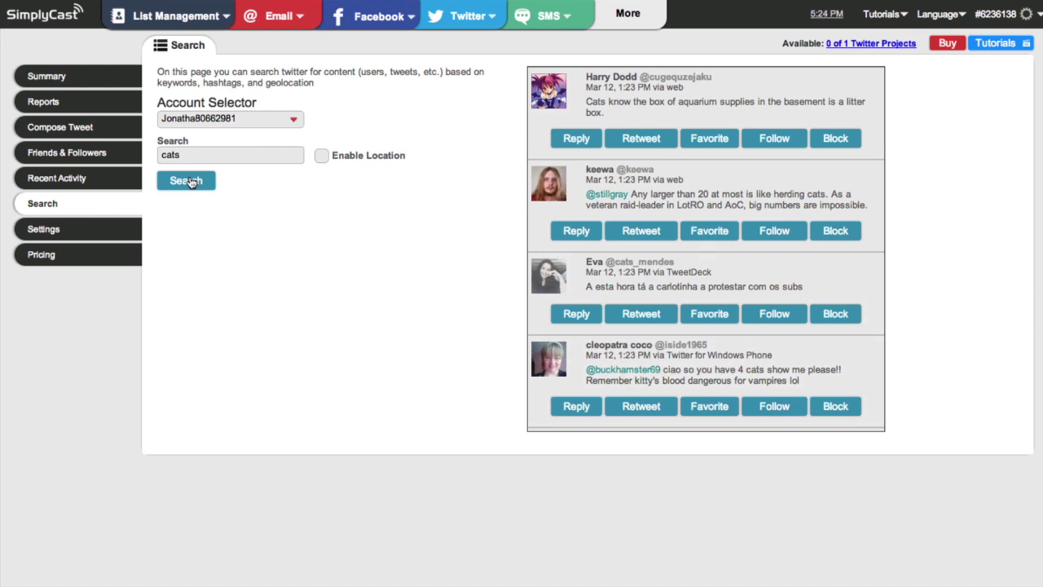
Step: Enable location for the "cats" search and rerun it for halifax with a radius of 50 miles
left_click(321, 157)
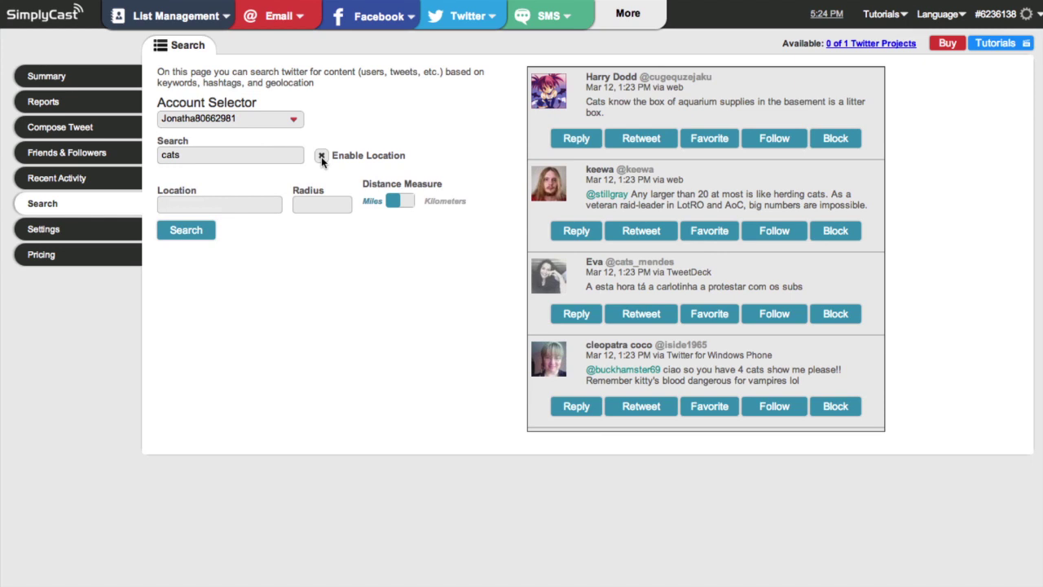
left_click(246, 206)
type("hali")
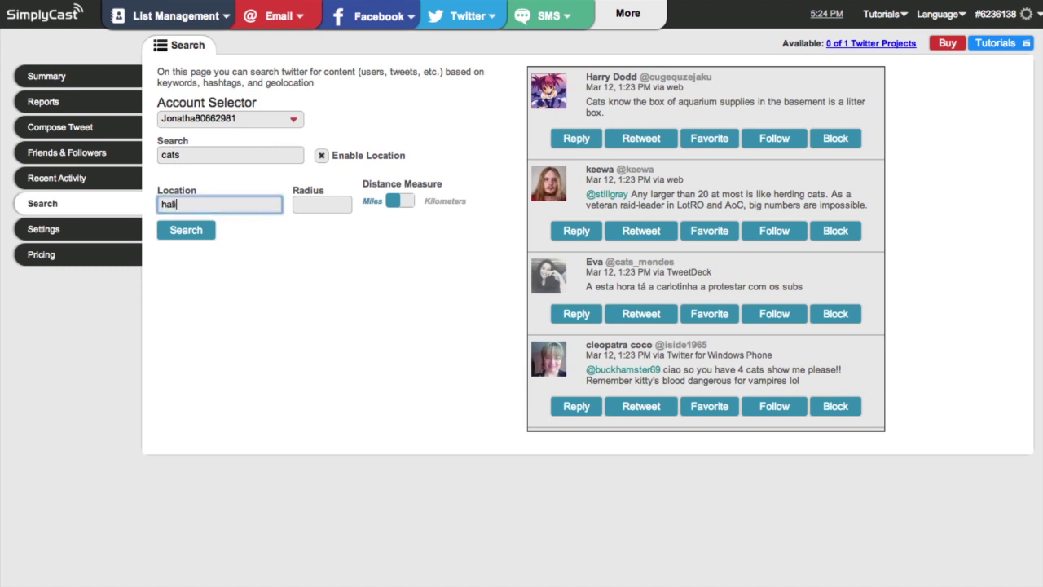
type("fax")
left_click(336, 204)
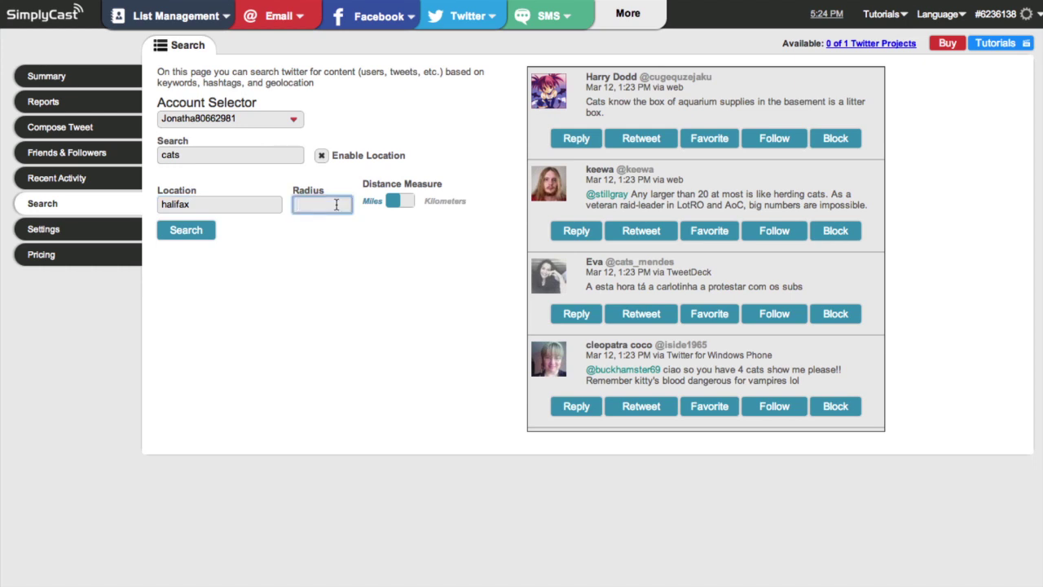
type("0")
left_click(202, 231)
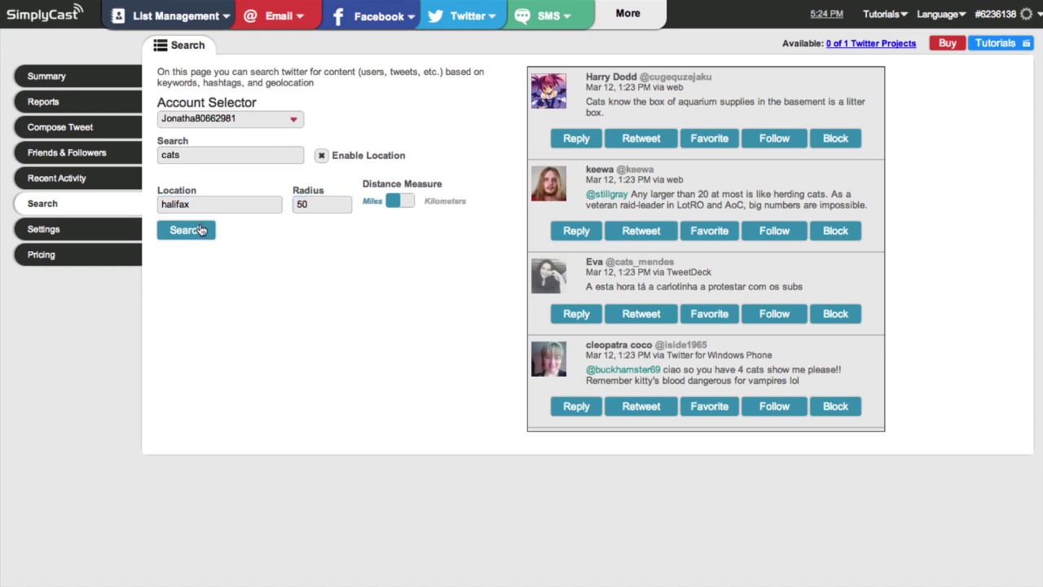